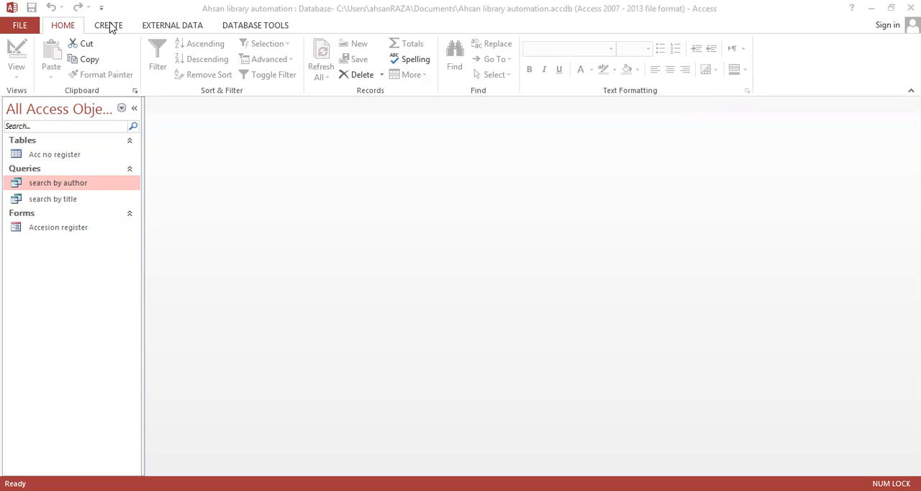
Step: Create a new blank form in Design view with its Property Sheet displayed
{"action": "left_click", "coordinate": [109, 27]}
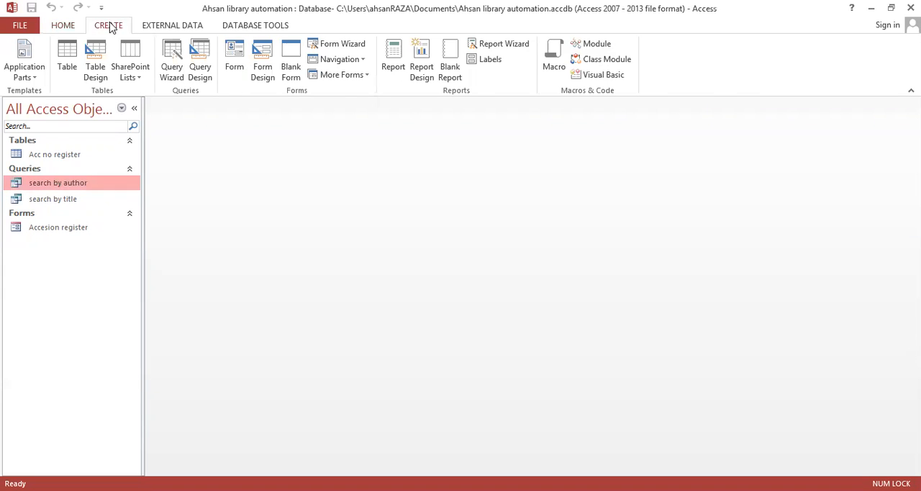
{"action": "left_click", "coordinate": [257, 57]}
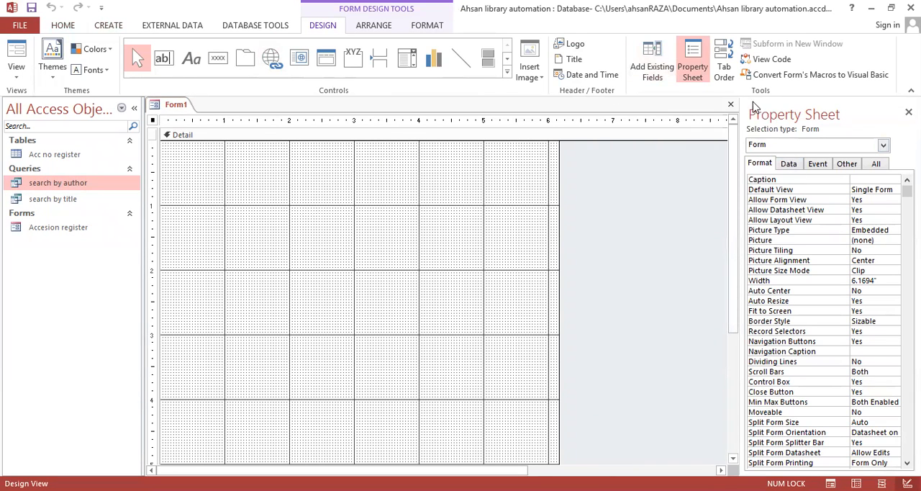
{"action": "left_click", "coordinate": [685, 67]}
{"action": "left_click", "coordinate": [693, 66]}
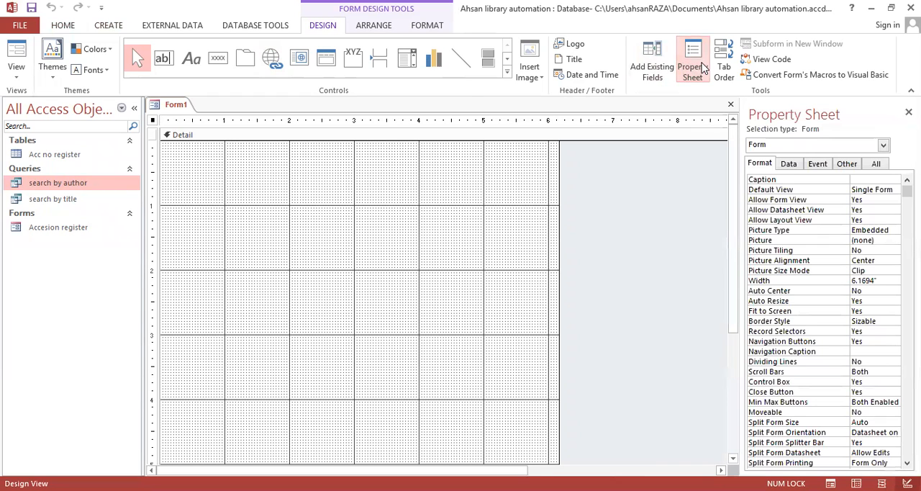
{"action": "left_click", "coordinate": [700, 67]}
{"action": "left_click", "coordinate": [700, 67]}
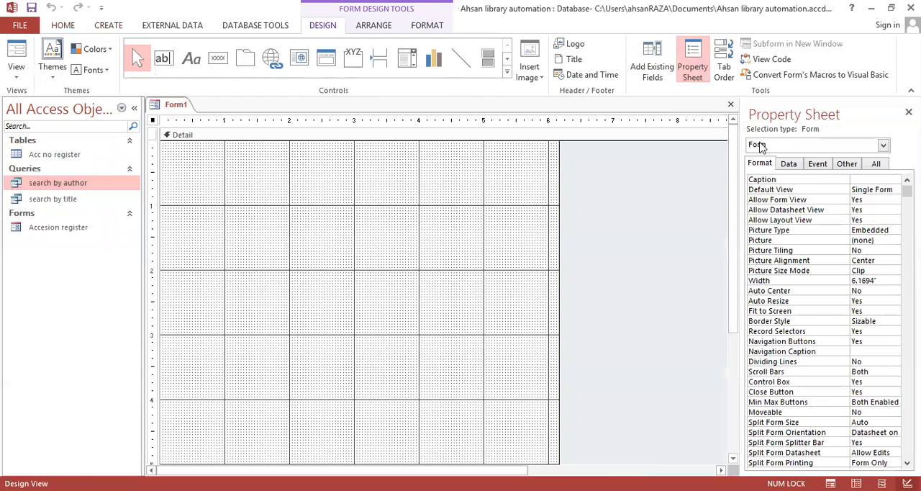
Step: Set the form's Record Source to the search by author query
{"action": "left_click", "coordinate": [790, 164]}
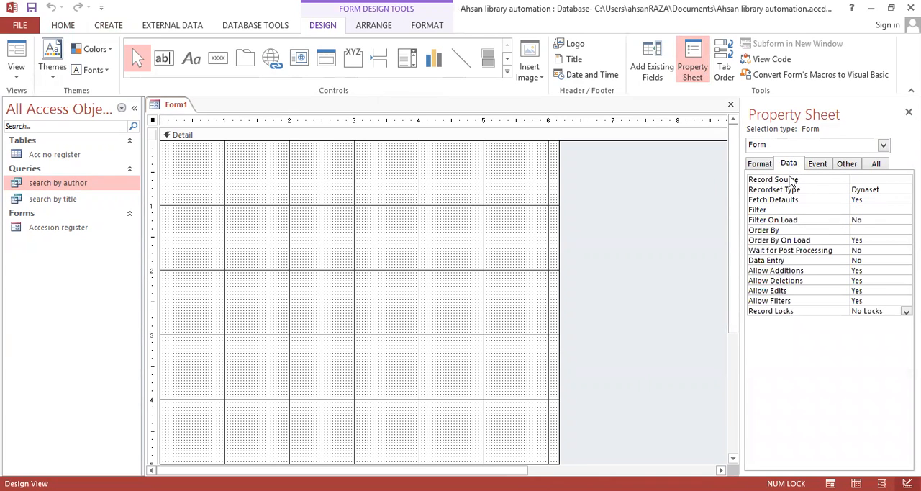
{"action": "left_click", "coordinate": [863, 178]}
{"action": "left_click", "coordinate": [895, 180]}
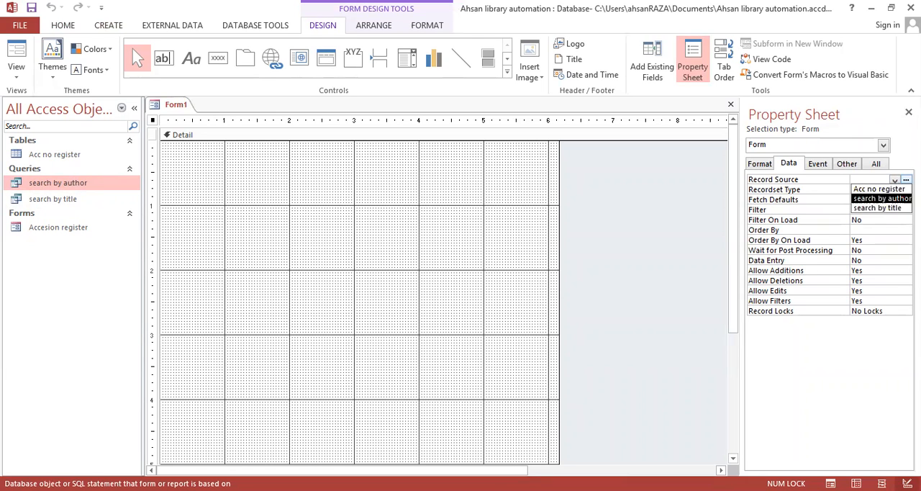
{"action": "left_click", "coordinate": [898, 197]}
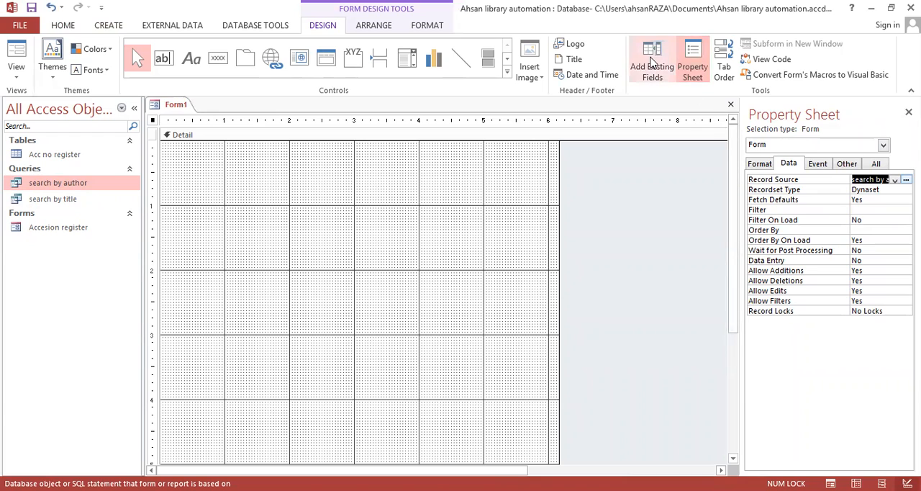
Step: Display the list of existing fields available from the Acc no register table
{"action": "left_click", "coordinate": [652, 62]}
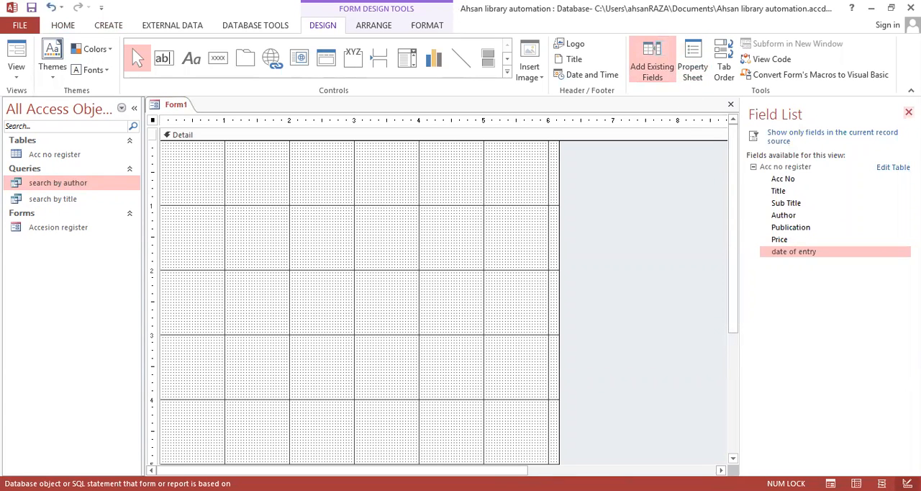
{"action": "left_click", "coordinate": [652, 63]}
{"action": "left_click", "coordinate": [658, 66]}
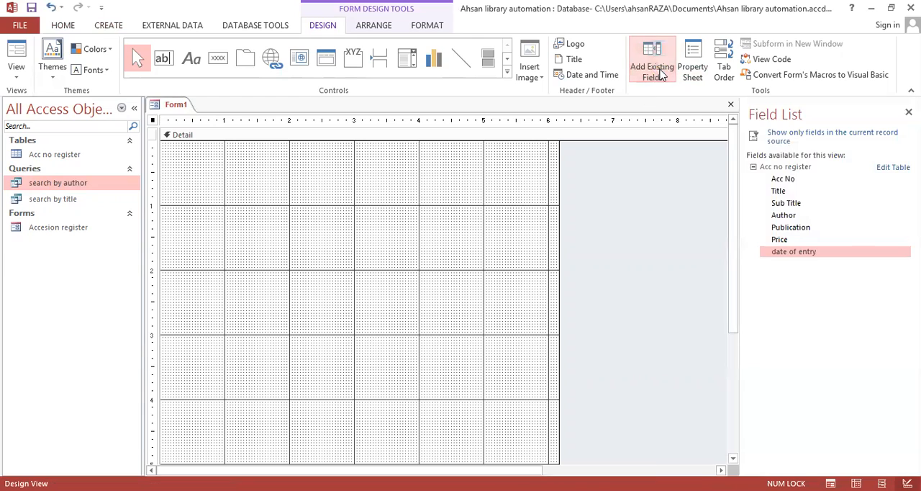
{"action": "left_click", "coordinate": [755, 170]}
{"action": "double_click", "coordinate": [802, 172]}
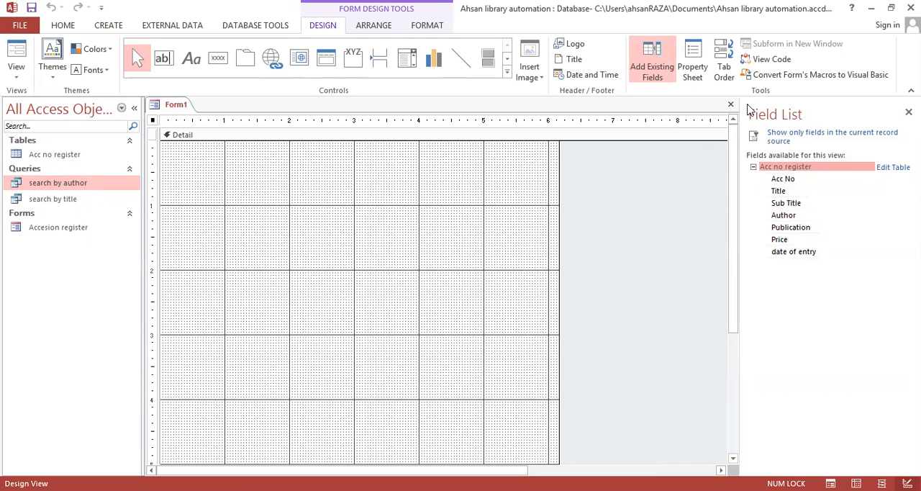
Step: Reselect search by author as the form's Record Source in its data properties
{"action": "left_click", "coordinate": [693, 75]}
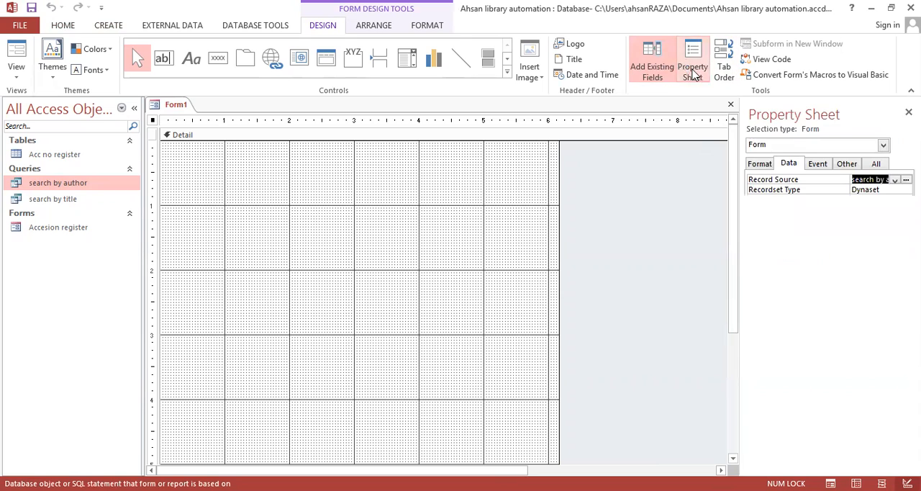
{"action": "left_click", "coordinate": [895, 180]}
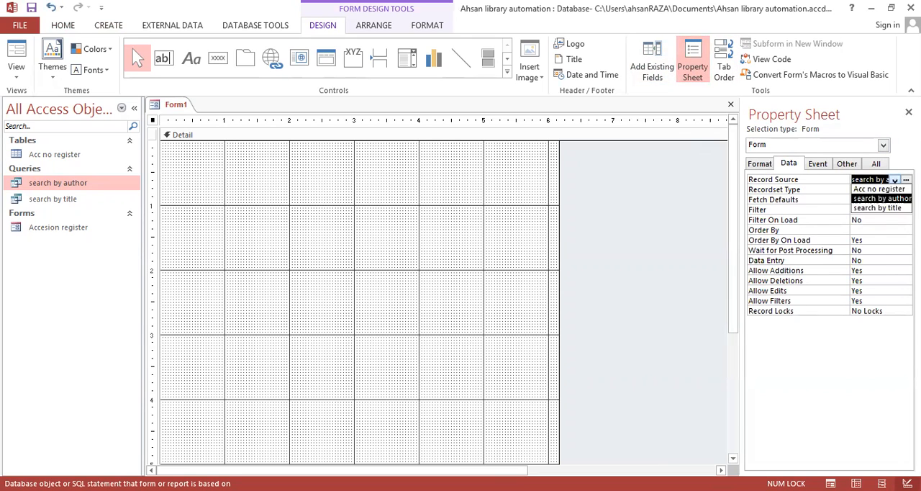
{"action": "left_click", "coordinate": [895, 199]}
Step: Add all existing fields from Acc No through date of entry to the form's Detail section, starting about 1 inch down
{"action": "left_click", "coordinate": [646, 61]}
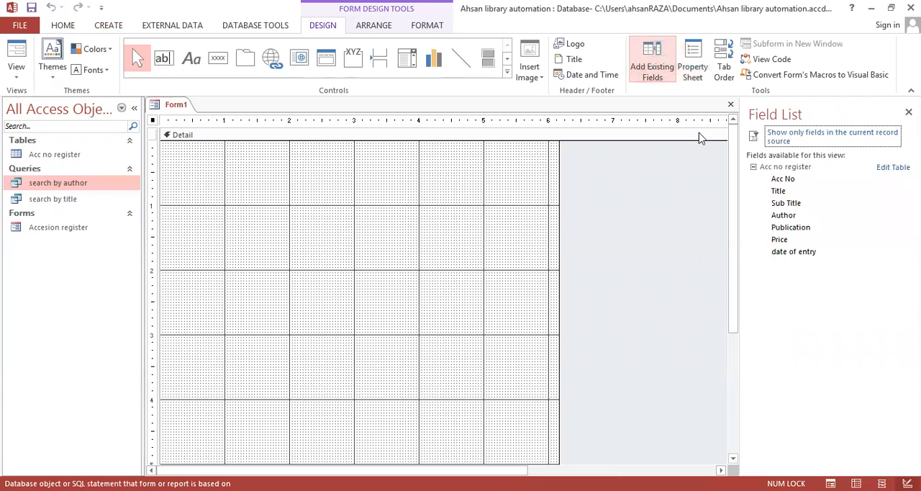
{"action": "left_click", "coordinate": [785, 180]}
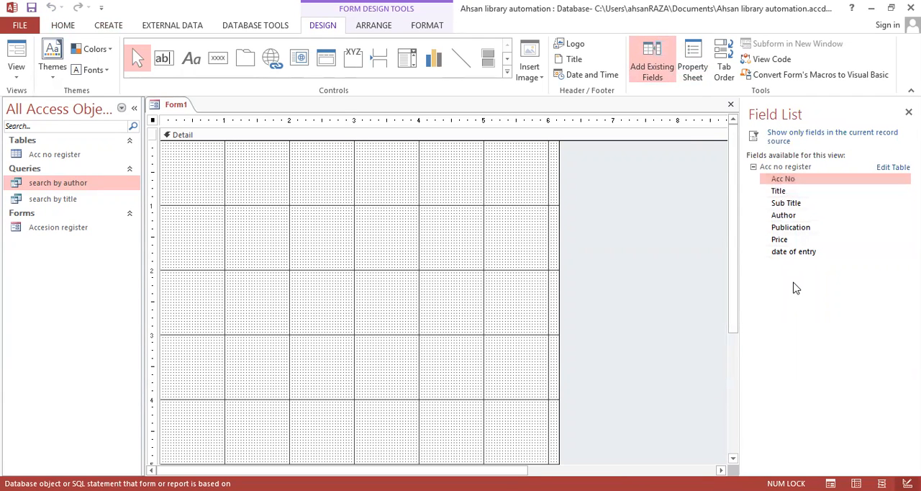
{"action": "key", "text": "shift+Down"}
{"action": "key", "text": "shift+Down"}
{"action": "key", "text": "shift+Down"}
{"action": "key", "text": "shift+Down"}
{"action": "key", "text": "shift+Down"}
{"action": "key", "text": "shift+Down"}
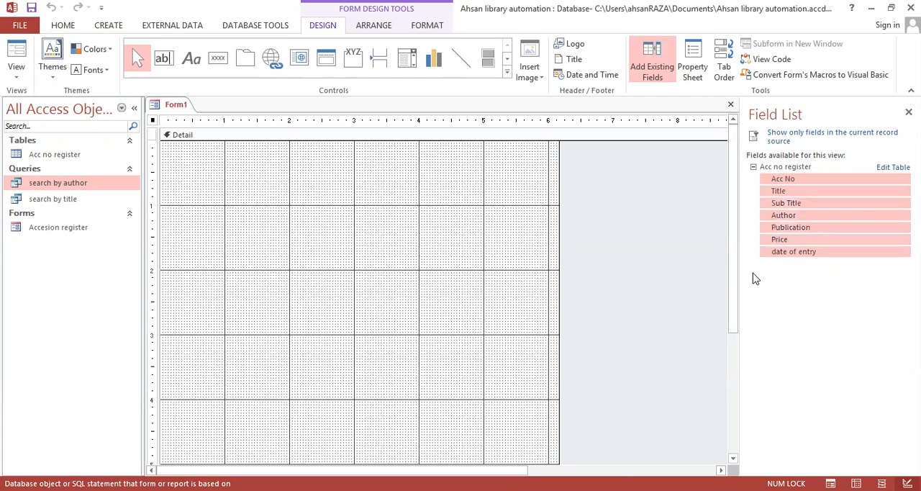
{"action": "left_click_drag", "start_coordinate": [813, 181], "coordinate": [275, 207]}
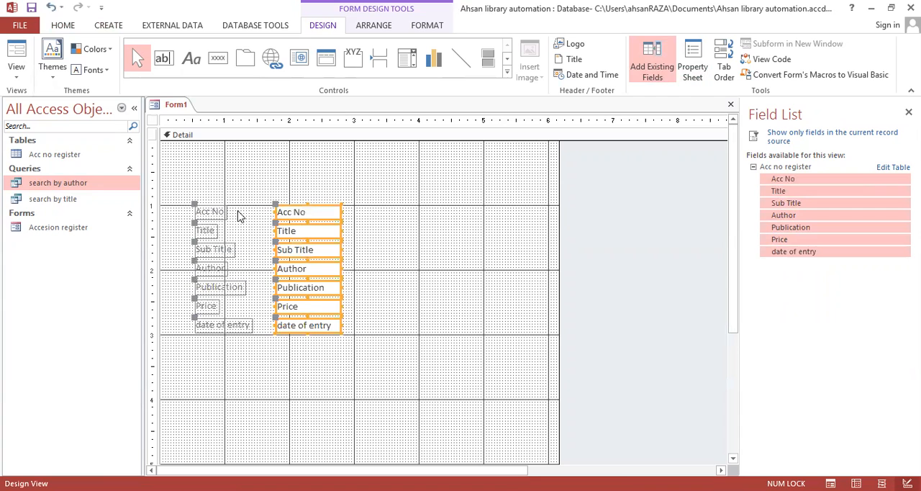
Step: Move all the field labels and text boxes together about 1.1 inches to the right
{"action": "left_click_drag", "start_coordinate": [186, 191], "coordinate": [403, 351]}
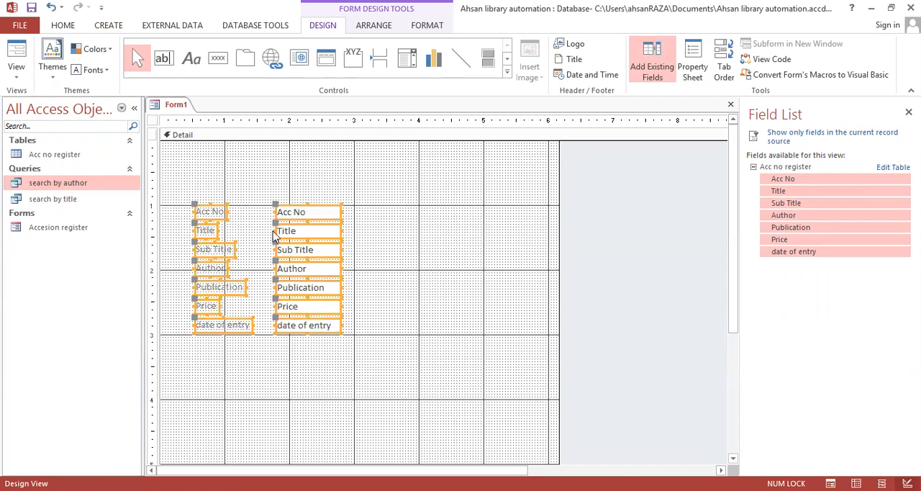
{"action": "left_click_drag", "start_coordinate": [266, 212], "coordinate": [363, 214]}
{"action": "left_click", "coordinate": [344, 357]}
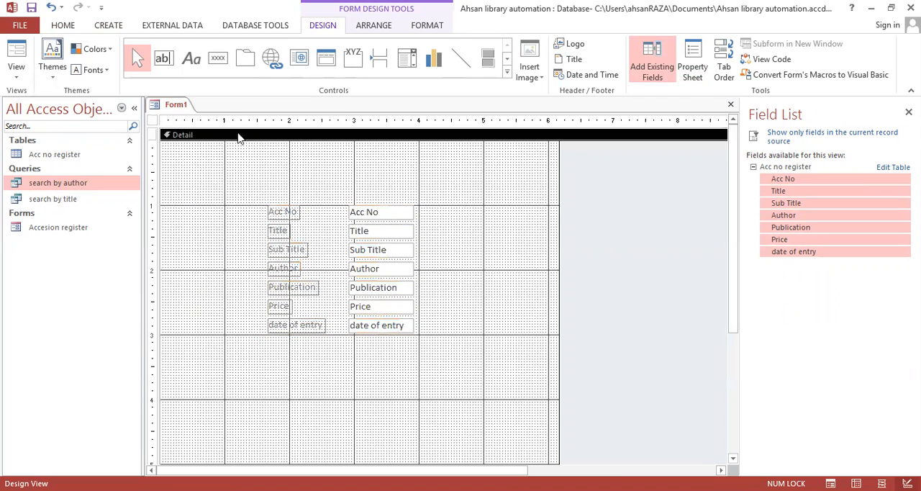
Step: Place a command button below the date of entry field and assign it the Record Navigation action Go To First Record
{"action": "left_click", "coordinate": [221, 60]}
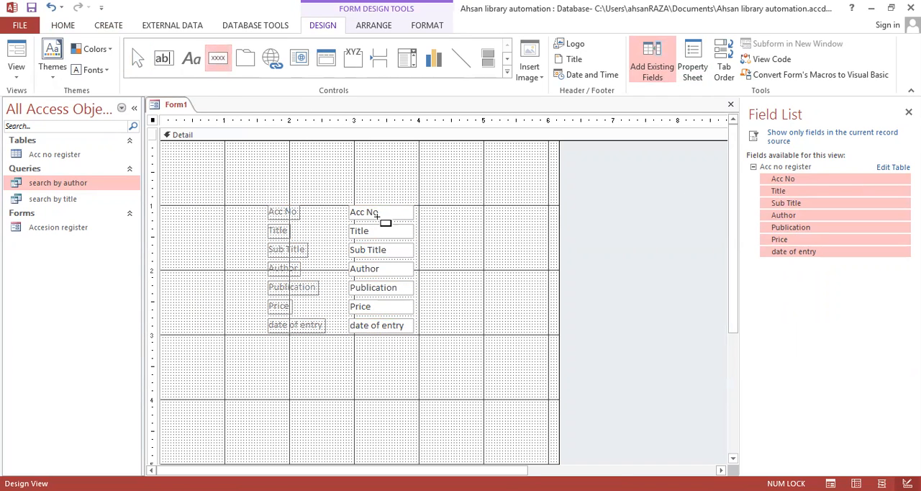
{"action": "left_click", "coordinate": [273, 362]}
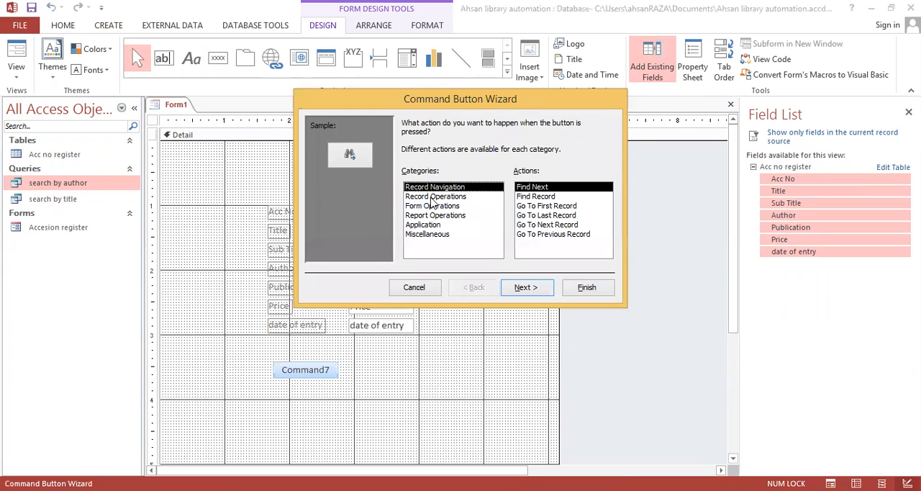
{"action": "left_click", "coordinate": [432, 197]}
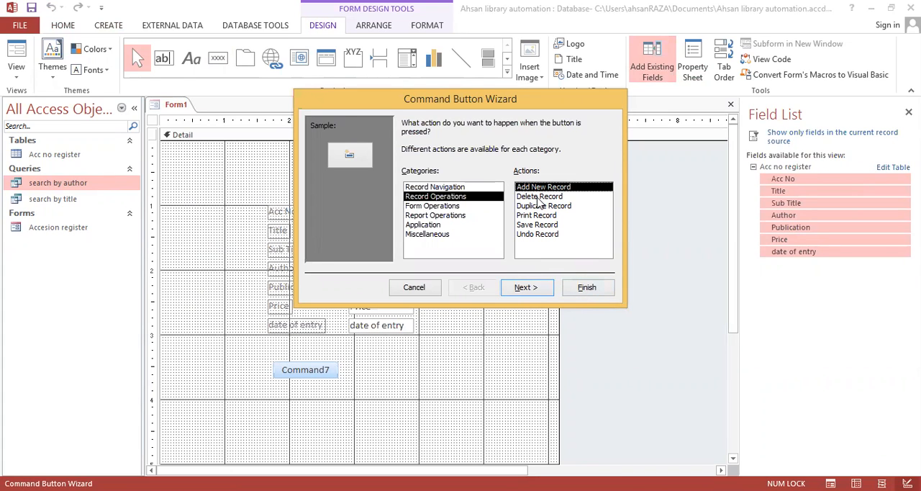
{"action": "left_click", "coordinate": [440, 187]}
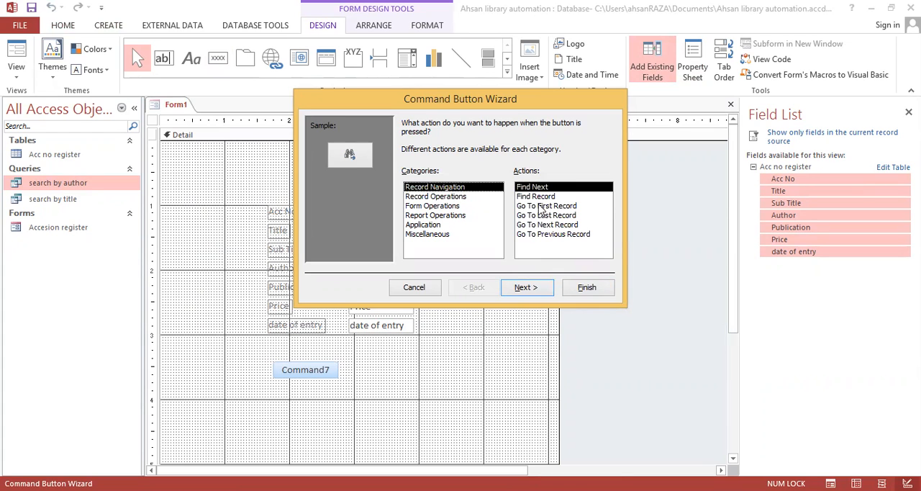
{"action": "left_click", "coordinate": [541, 207]}
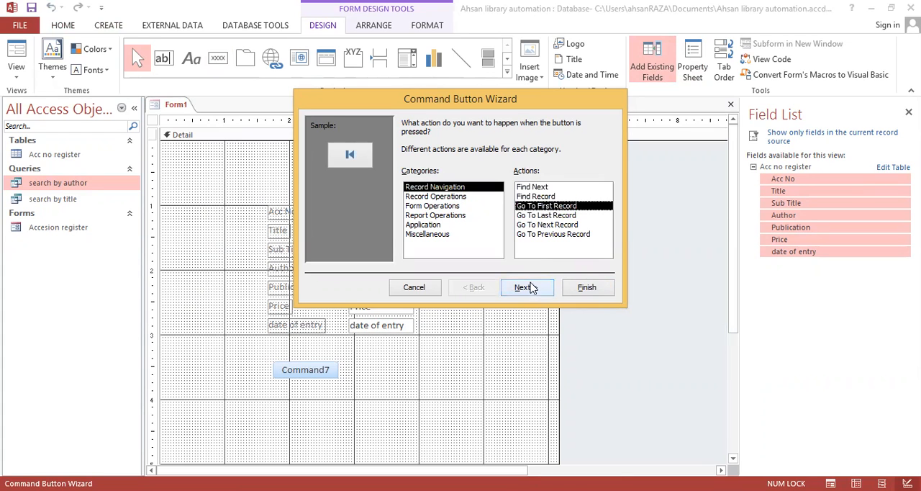
{"action": "left_click", "coordinate": [535, 215]}
{"action": "left_click", "coordinate": [537, 225]}
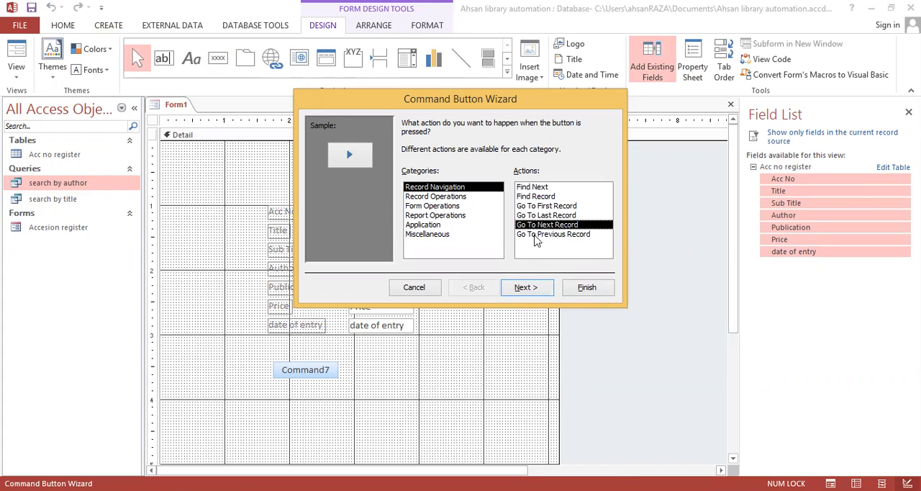
{"action": "left_click", "coordinate": [535, 235]}
{"action": "left_click", "coordinate": [536, 207]}
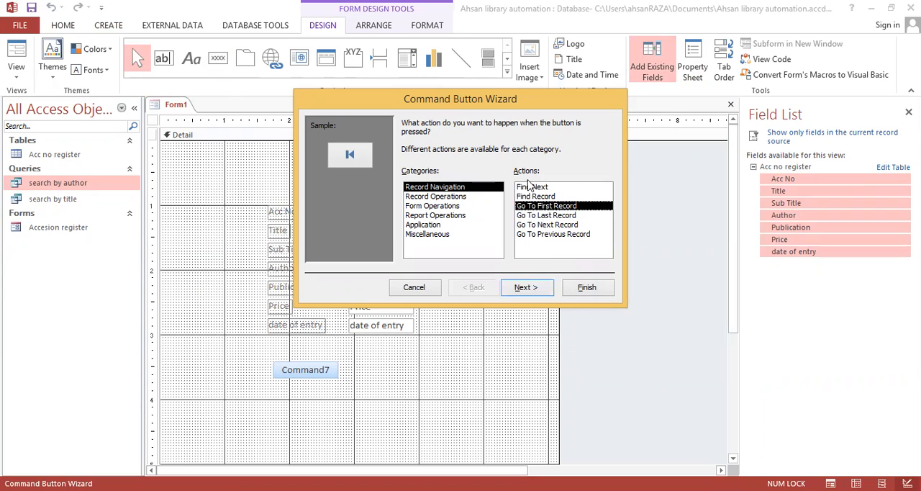
Step: Finish the first-record button with the Go To First picture and move it slightly right, to the 2-inch mark
{"action": "left_click", "coordinate": [531, 287]}
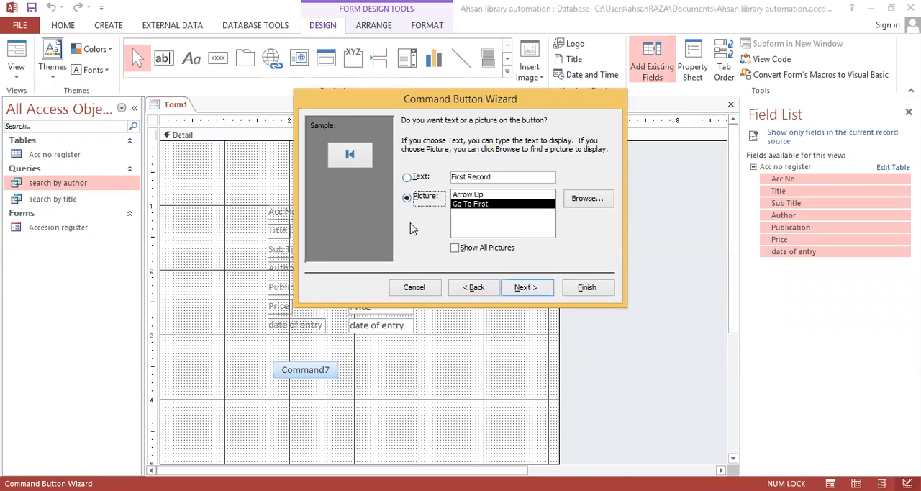
{"action": "left_click", "coordinate": [513, 286]}
{"action": "left_click", "coordinate": [583, 292]}
{"action": "mouse_move", "coordinate": [280, 364]}
{"action": "left_mouse_down"}
{"action": "mouse_move", "coordinate": [302, 359]}
{"action": "mouse_move", "coordinate": [295, 362]}
{"action": "left_mouse_up"}
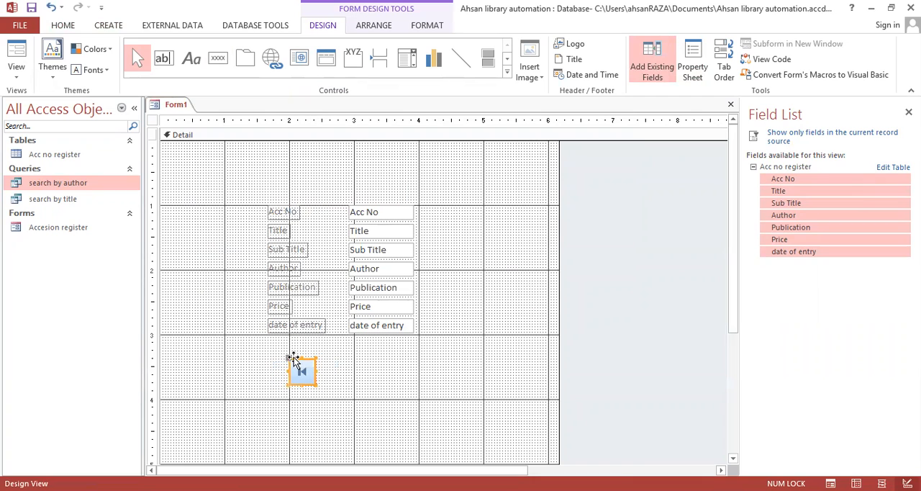
Step: Add a picture command button for Go To Last Record beside the first-record button and nudge it closer into line
{"action": "left_click", "coordinate": [218, 58]}
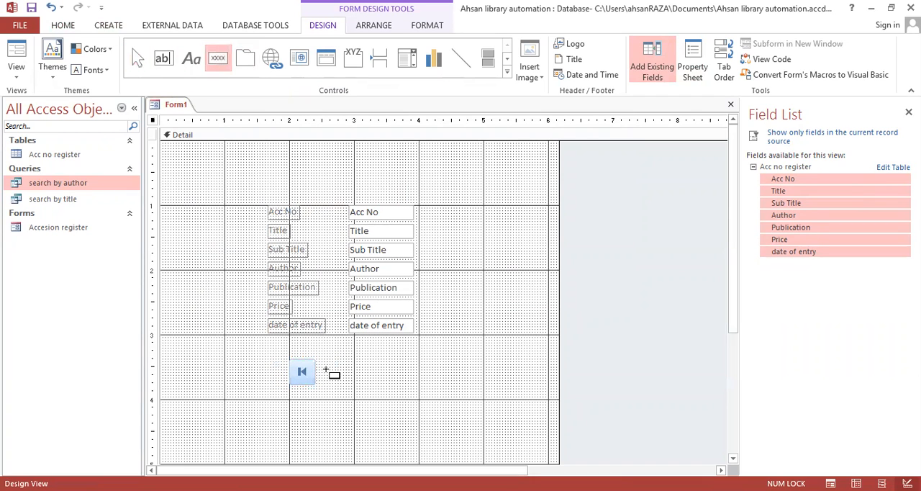
{"action": "left_click", "coordinate": [325, 363]}
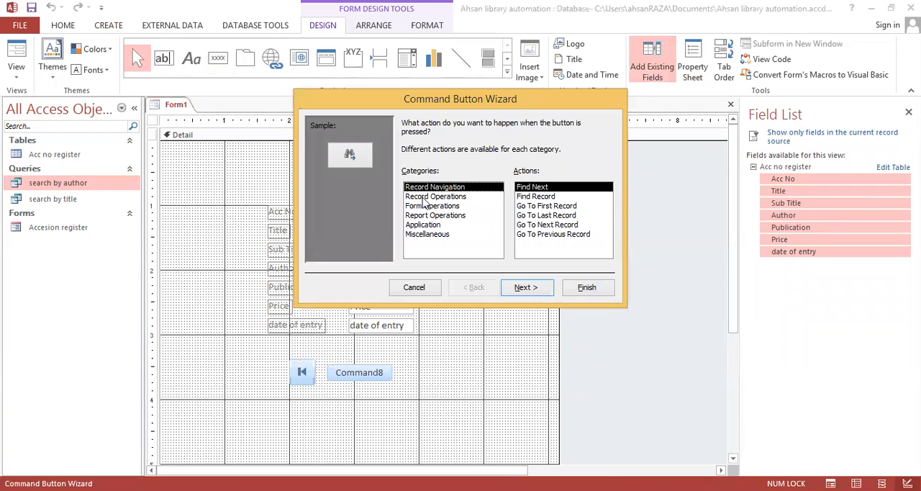
{"action": "left_click", "coordinate": [551, 215]}
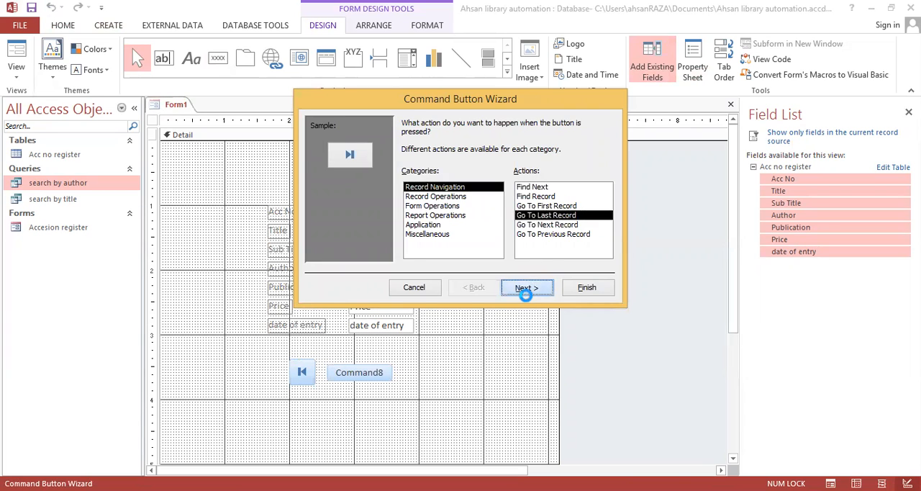
{"action": "left_click", "coordinate": [530, 290]}
{"action": "left_click", "coordinate": [549, 290]}
{"action": "left_click", "coordinate": [587, 290]}
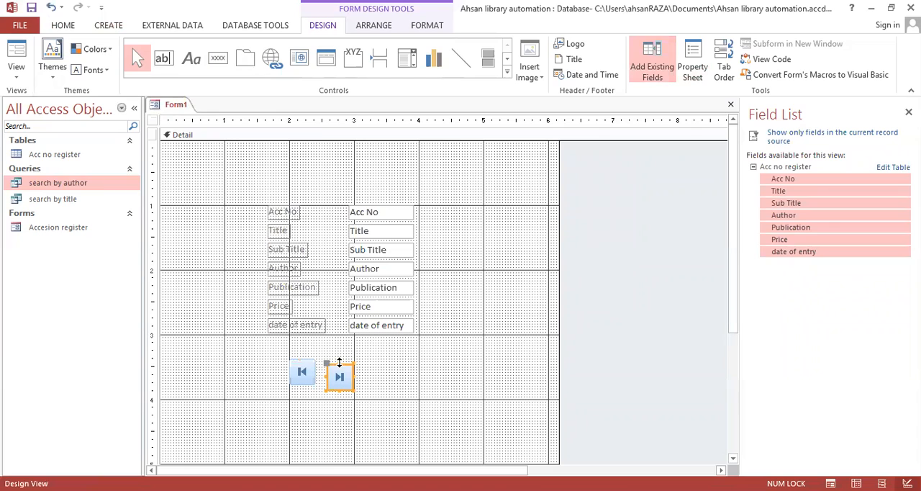
{"action": "left_click_drag", "start_coordinate": [326, 362], "coordinate": [324, 358]}
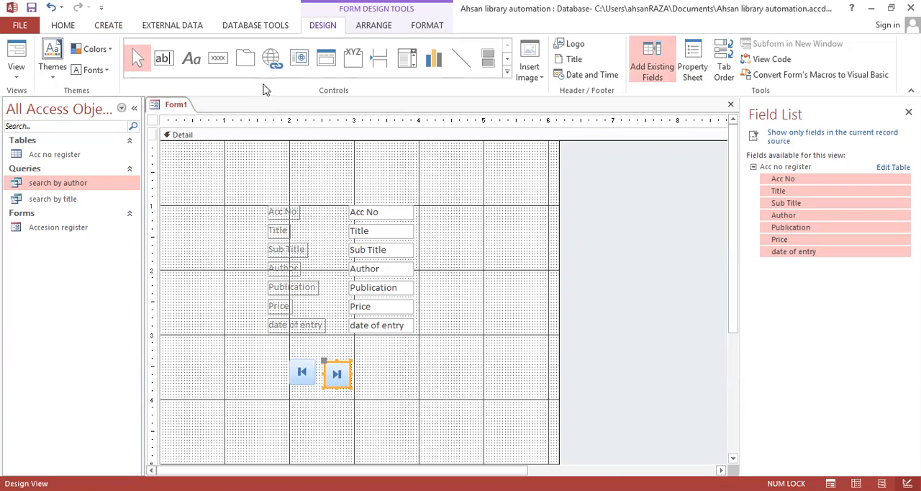
Step: Add a command button for Go To Next Record, using the Go To Next picture, to the right of the last-record button
{"action": "left_click", "coordinate": [218, 58]}
{"action": "left_click", "coordinate": [366, 365]}
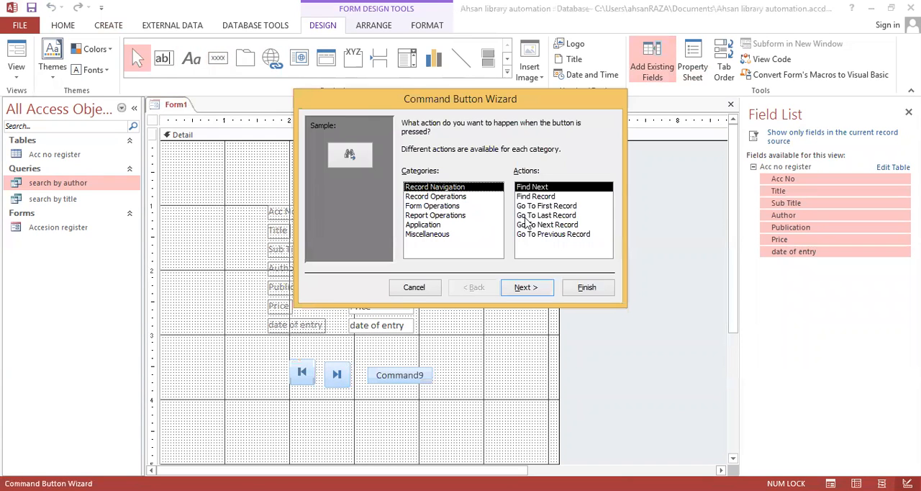
{"action": "left_click", "coordinate": [534, 225]}
{"action": "left_click", "coordinate": [521, 286]}
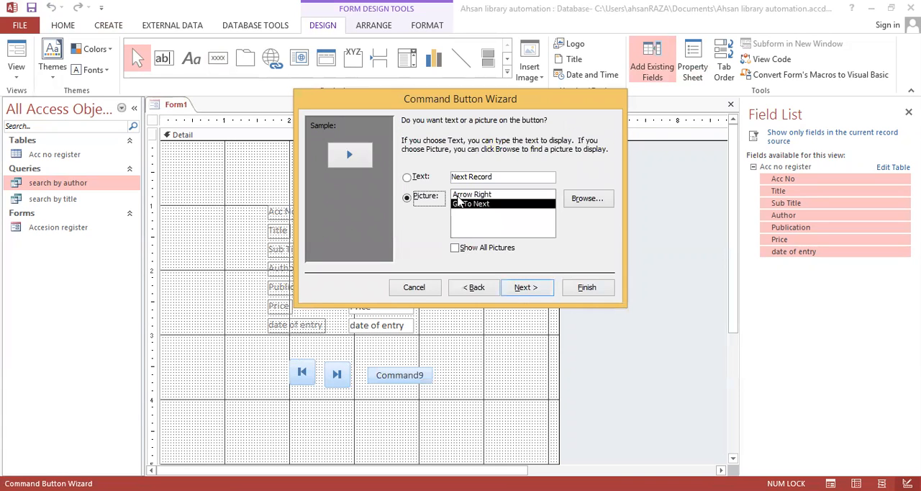
{"action": "left_click", "coordinate": [526, 287]}
{"action": "left_click", "coordinate": [587, 287]}
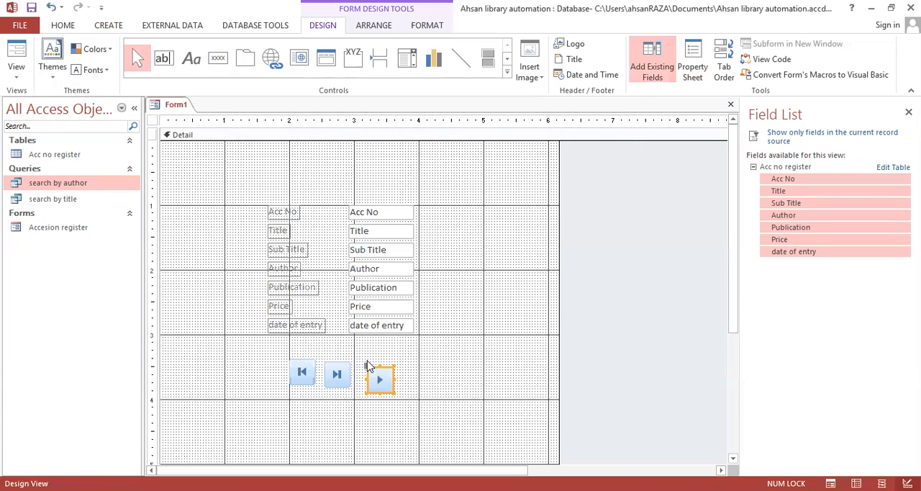
Step: Move the next-record button closer into line and add a picture command button with the Record Navigation action Go To Previous Record
{"action": "left_click_drag", "start_coordinate": [373, 367], "coordinate": [365, 363]}
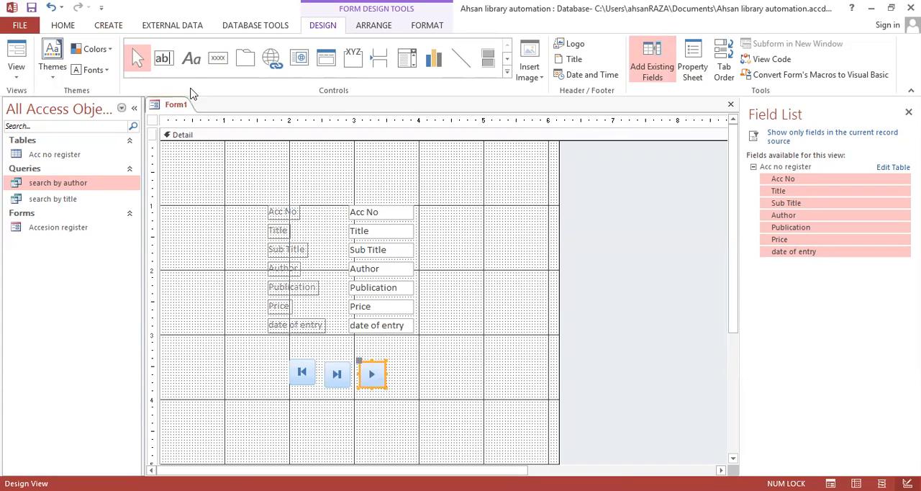
{"action": "left_click", "coordinate": [218, 58]}
{"action": "left_click", "coordinate": [402, 361]}
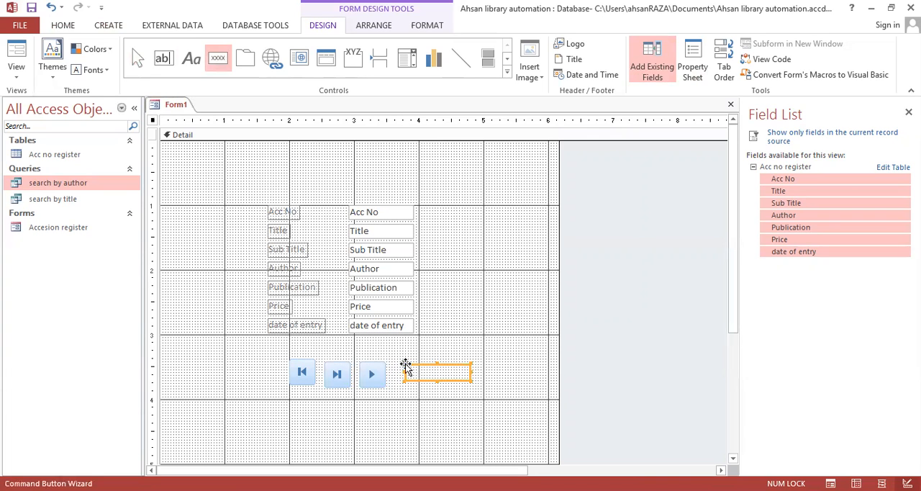
{"action": "left_click", "coordinate": [538, 235]}
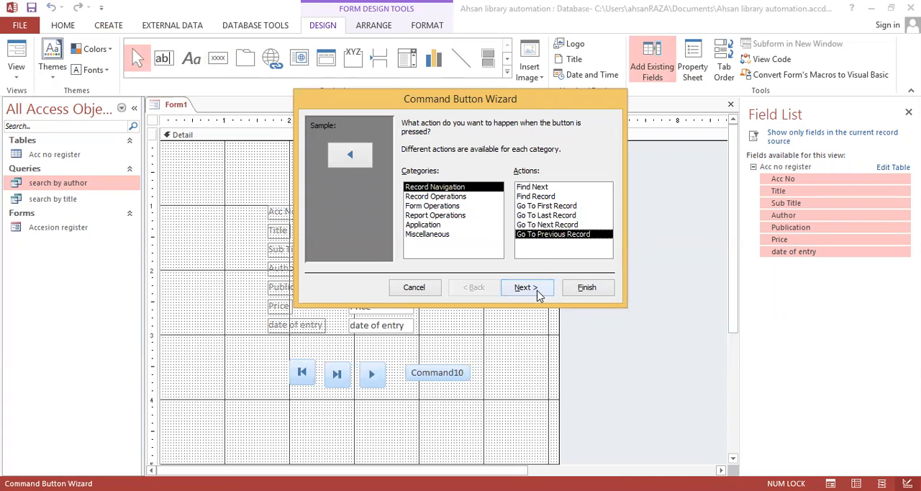
{"action": "left_click", "coordinate": [540, 293]}
{"action": "left_click", "coordinate": [526, 288]}
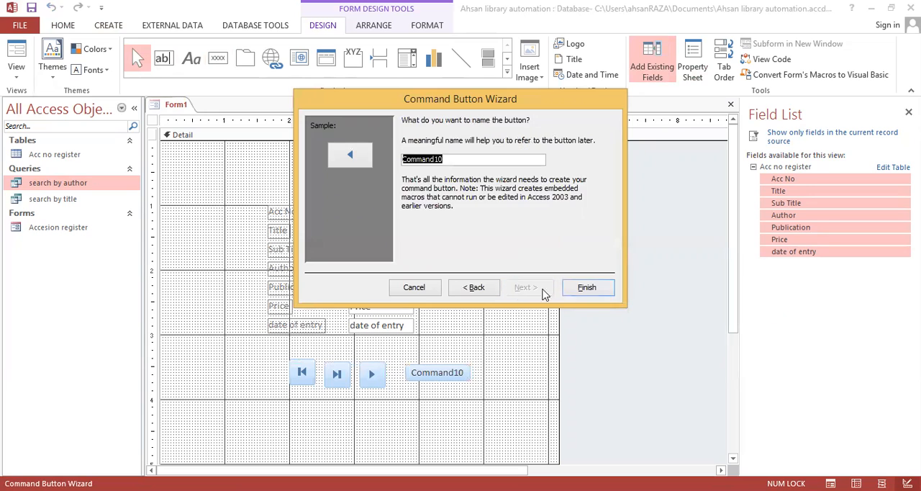
{"action": "left_click", "coordinate": [588, 288]}
Step: Move the previous-record button to the left of the first-record button and align the first-record button with the row
{"action": "left_click_drag", "start_coordinate": [412, 367], "coordinate": [254, 360]}
{"action": "left_click", "coordinate": [301, 368]}
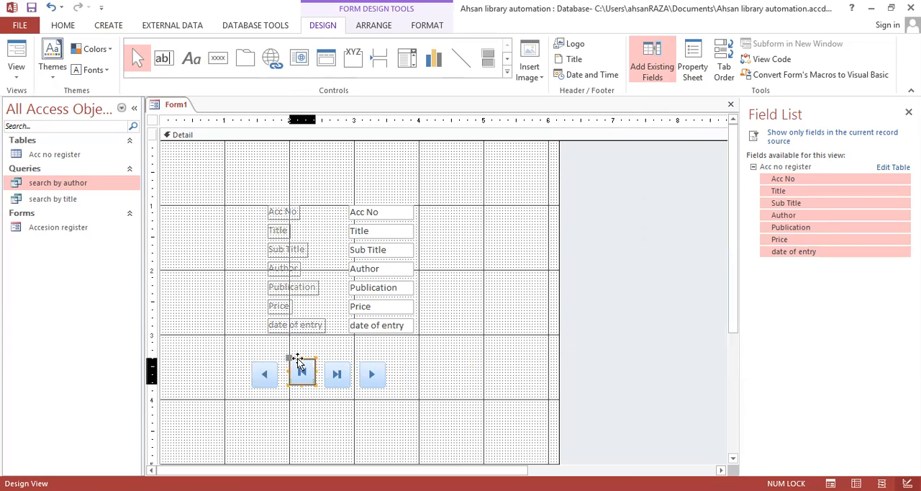
{"action": "left_click", "coordinate": [334, 370]}
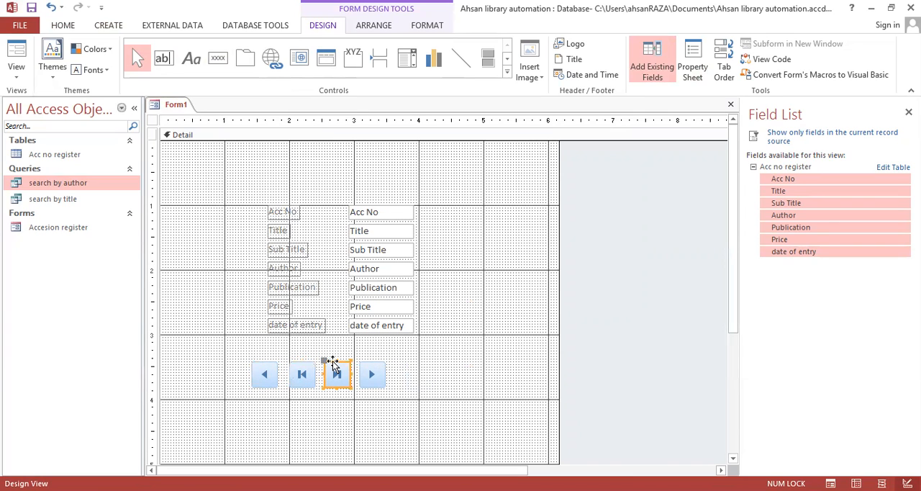
{"action": "left_click", "coordinate": [403, 363]}
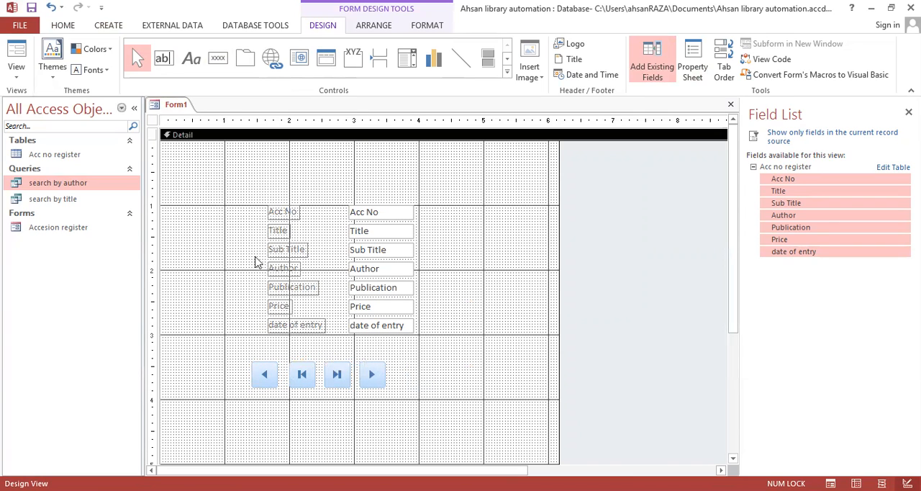
Step: Place a command button to the right of the next-record button and assign it the Form Operations action Close Form
{"action": "left_click", "coordinate": [217, 57]}
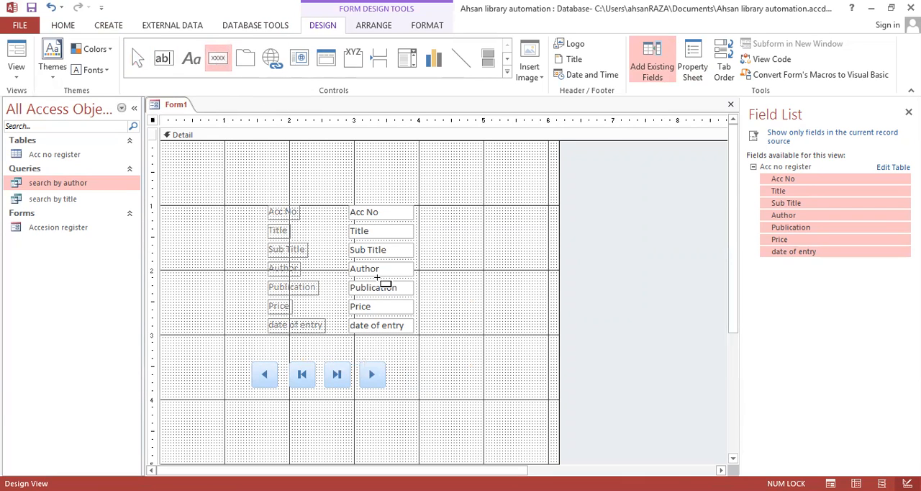
{"action": "left_click", "coordinate": [422, 364]}
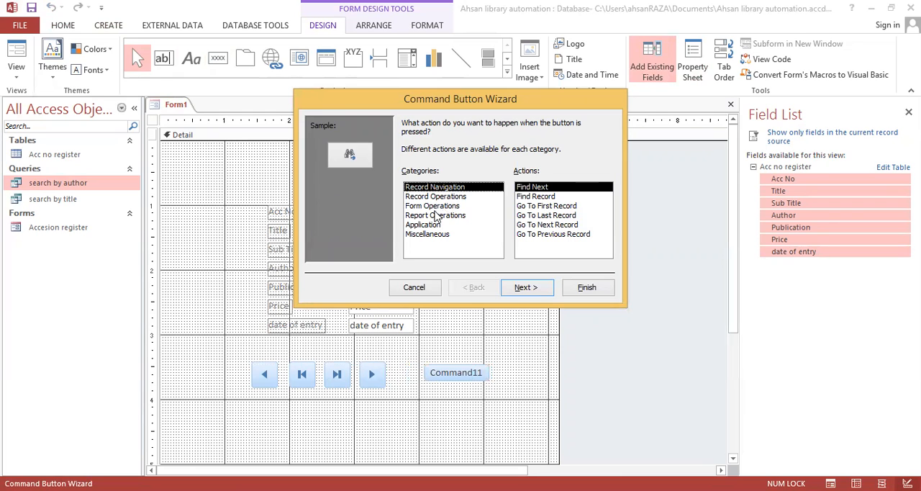
{"action": "left_click", "coordinate": [436, 208]}
{"action": "left_click", "coordinate": [536, 196]}
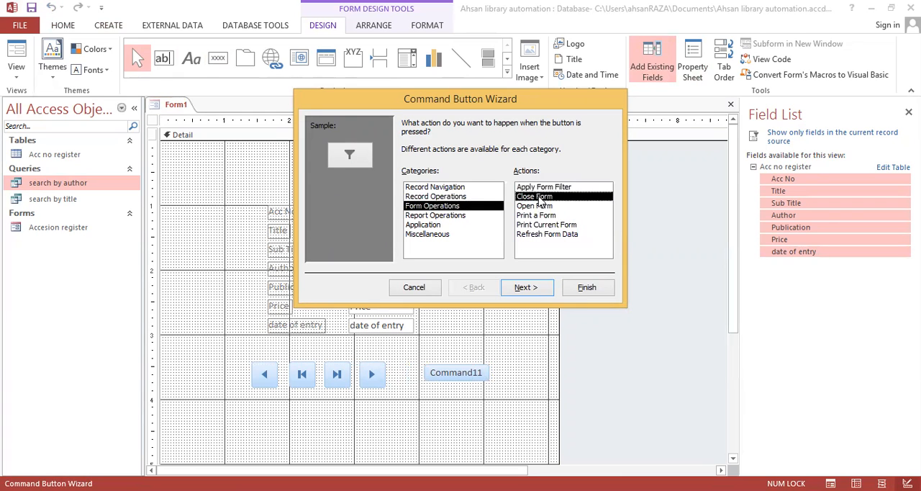
{"action": "left_click", "coordinate": [535, 288]}
Step: Caption the close-form button Exit, finish it, and move it slightly closer to the navigation buttons
{"action": "double_click", "coordinate": [497, 176]}
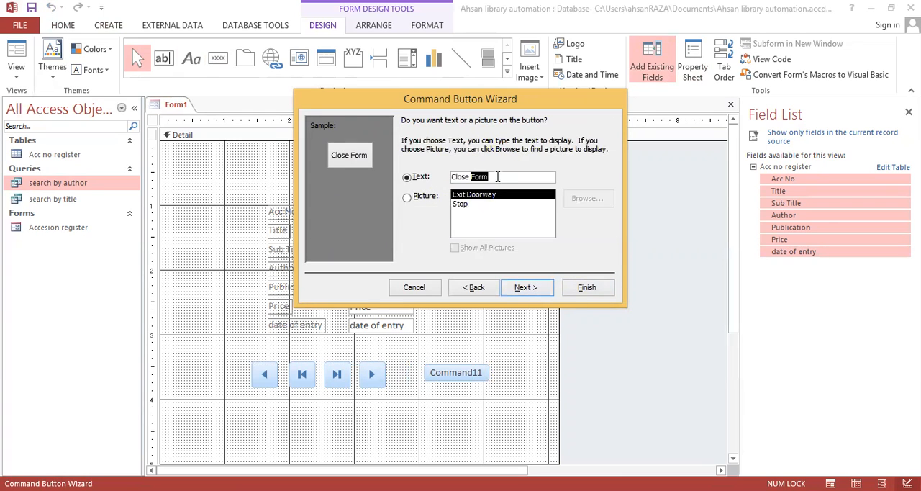
{"action": "key", "text": "BackSpace"}
{"action": "key", "text": "BackSpace"}
{"action": "key", "text": "BackSpace"}
{"action": "key", "text": "BackSpace"}
{"action": "key", "text": "BackSpace"}
{"action": "key", "text": "BackSpace"}
{"action": "key", "text": "BackSpace"}
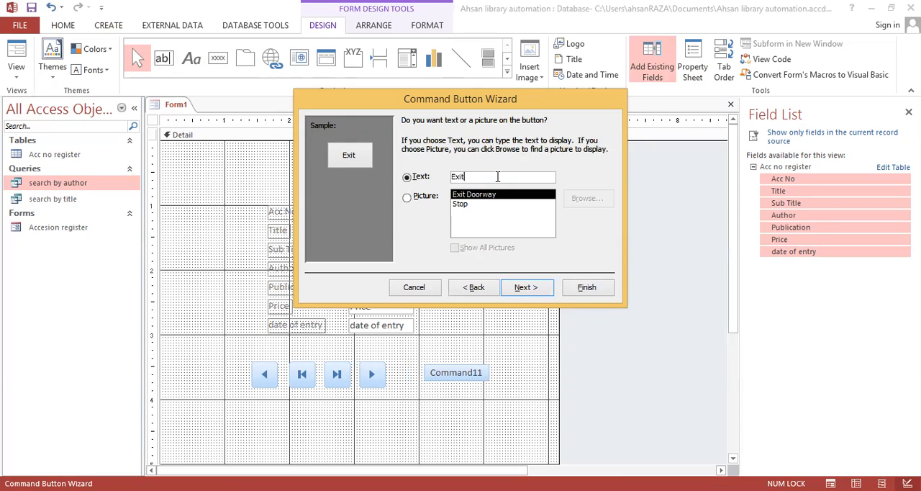
{"action": "left_click", "coordinate": [584, 288]}
{"action": "left_click_drag", "start_coordinate": [430, 364], "coordinate": [416, 365]}
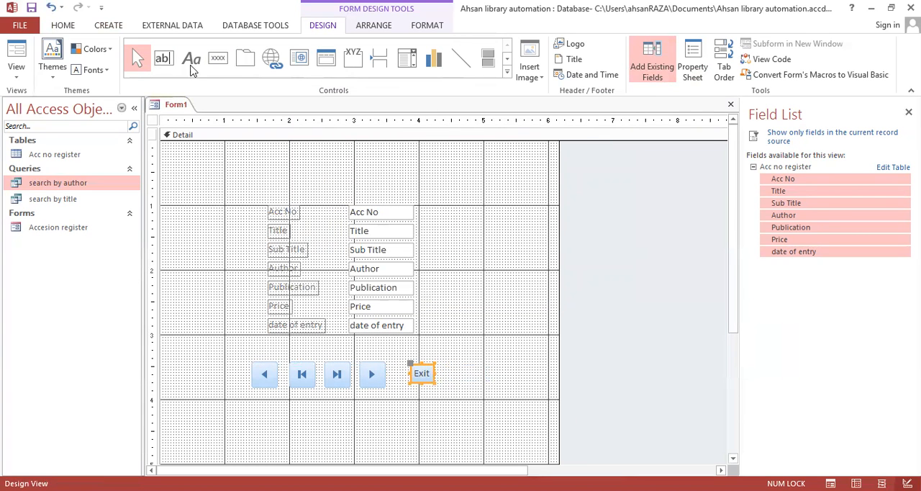
Step: Draw a rectangle about 3.5 inches wide around the four navigation buttons and the Exit button
{"action": "left_click", "coordinate": [507, 57]}
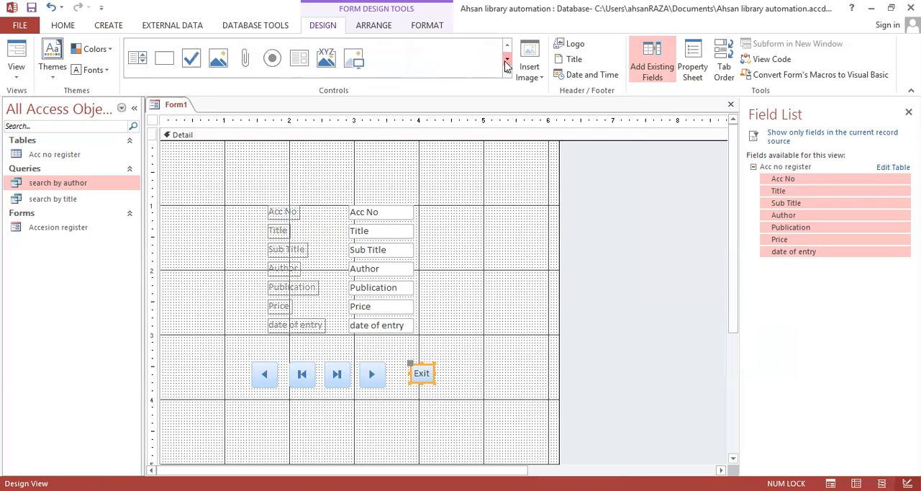
{"action": "left_click", "coordinate": [165, 58]}
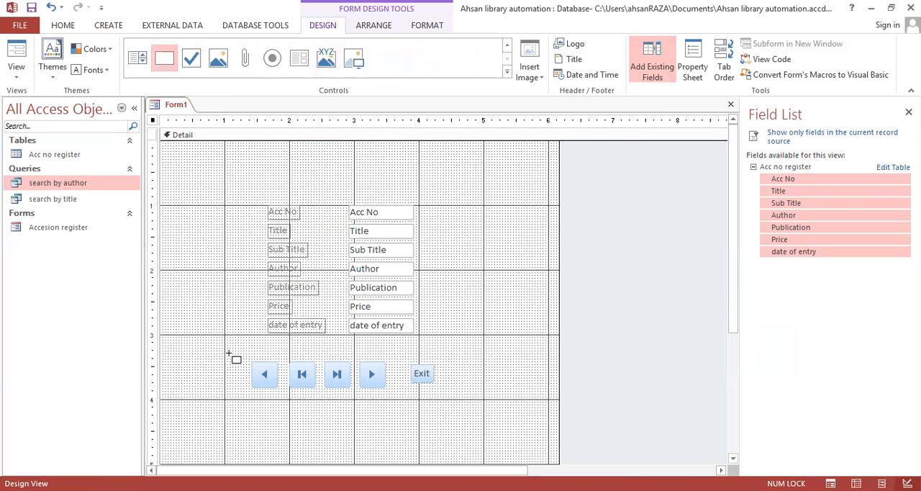
{"action": "left_click_drag", "start_coordinate": [228, 351], "coordinate": [455, 395]}
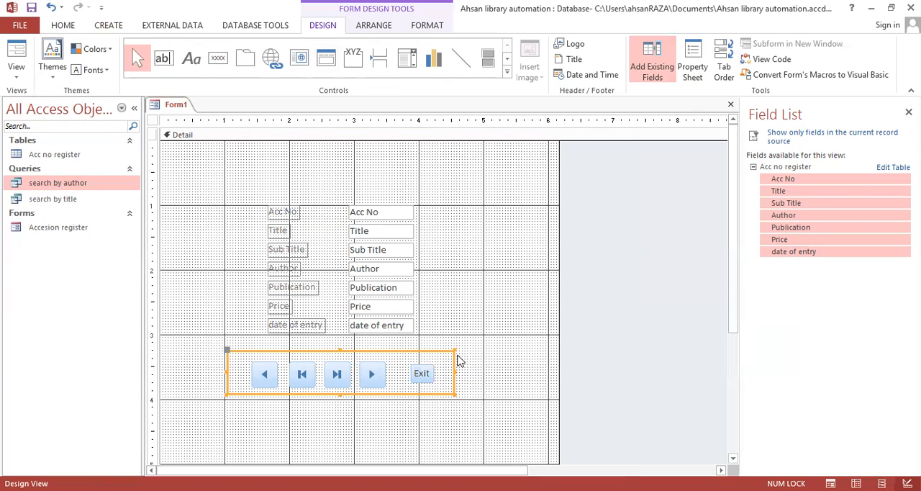
Step: Apply the Shadowed special effect to the rectangle around the buttons and deselect it
{"action": "right_click", "coordinate": [455, 358]}
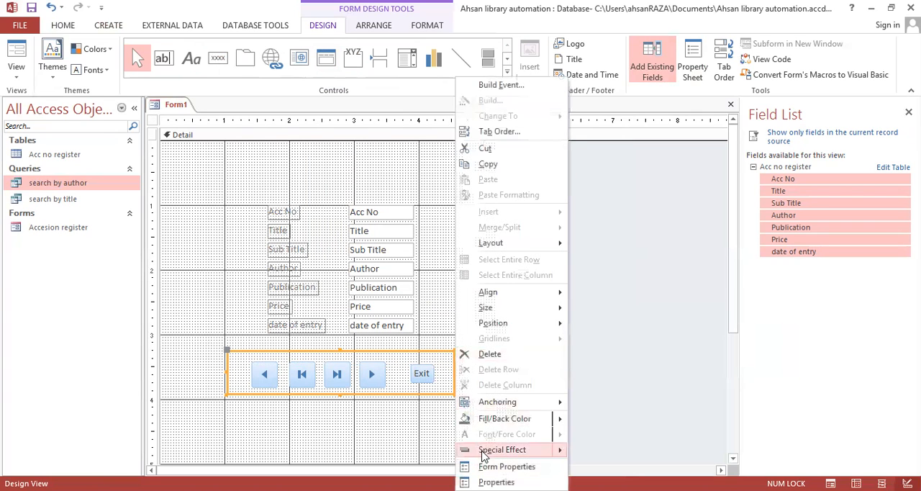
{"action": "left_click", "coordinate": [545, 454]}
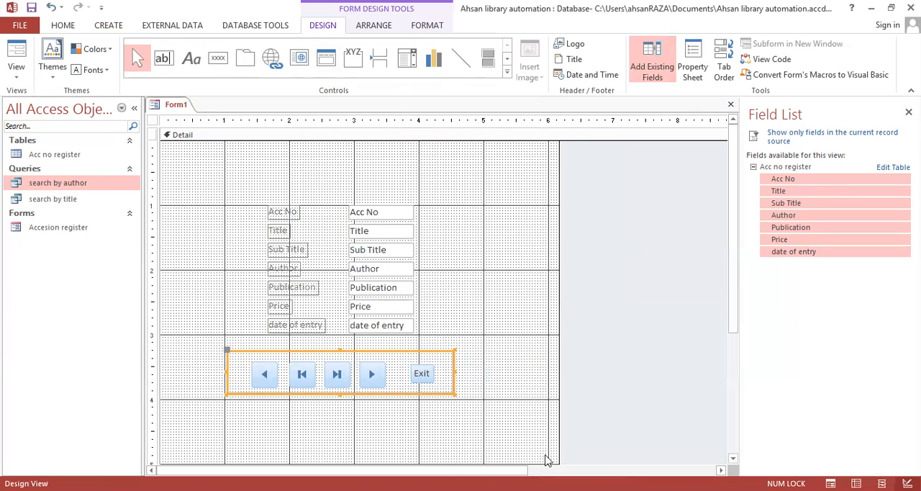
{"action": "right_click", "coordinate": [452, 362]}
{"action": "left_click", "coordinate": [486, 450]}
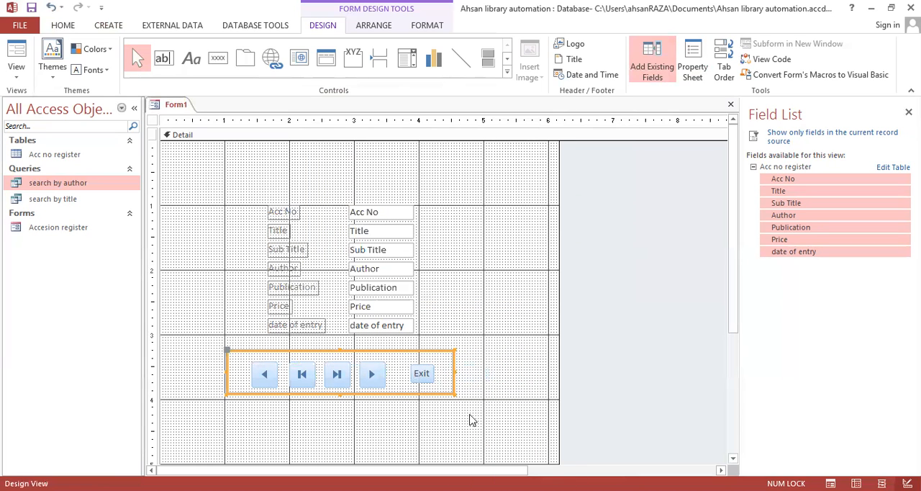
{"action": "right_click", "coordinate": [454, 370]}
{"action": "mouse_move", "coordinate": [550, 453]}
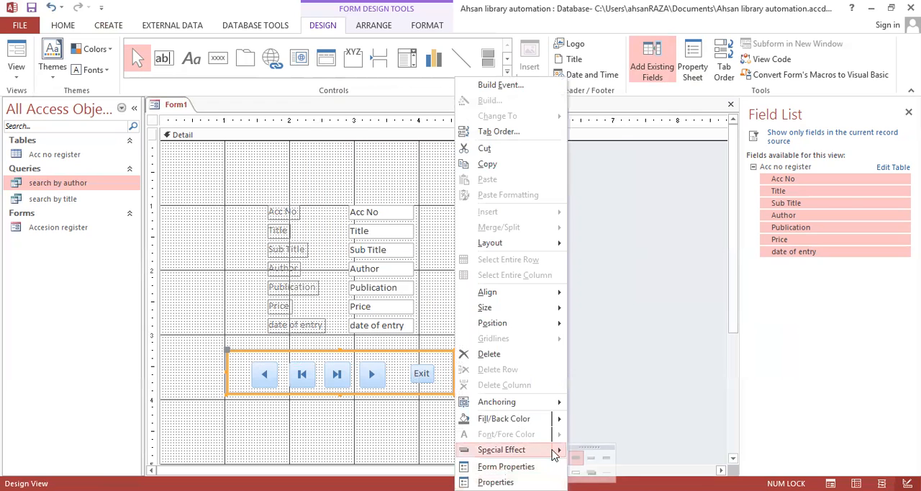
{"action": "left_click", "coordinate": [592, 474]}
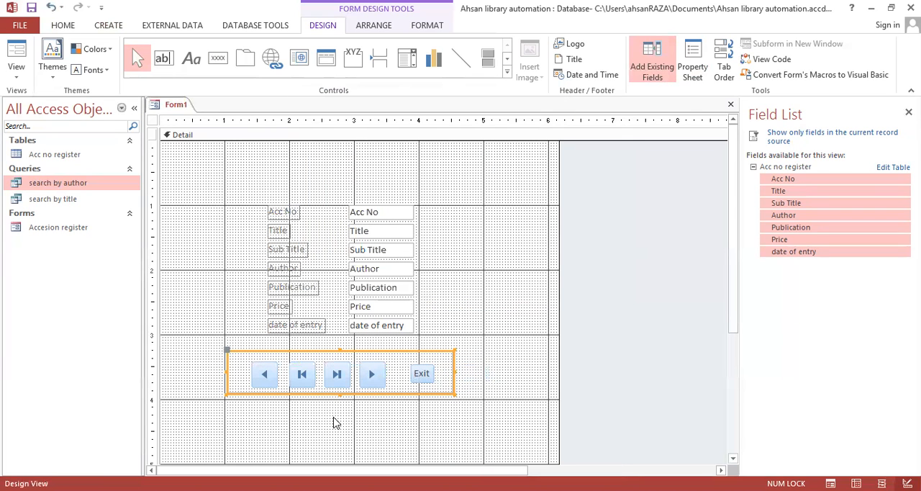
{"action": "left_click", "coordinate": [334, 422]}
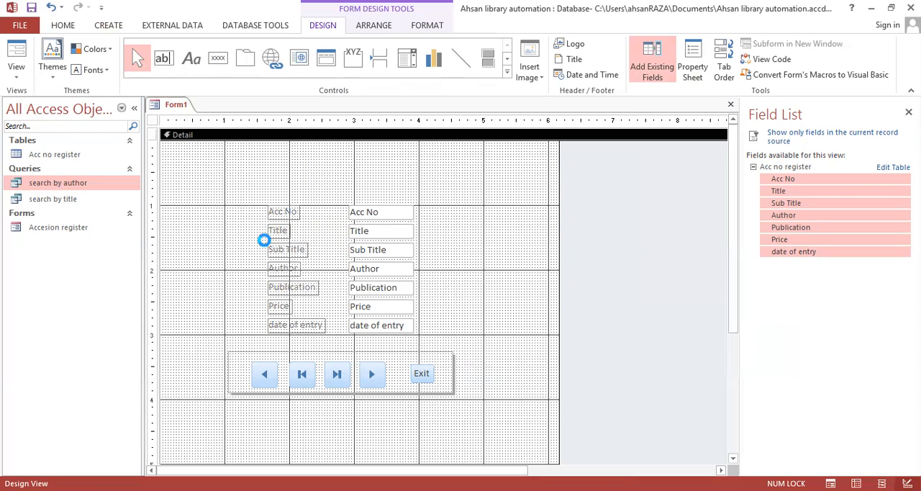
Step: Save the form as "search by author" and close it
{"action": "type", "text": "search by author"}
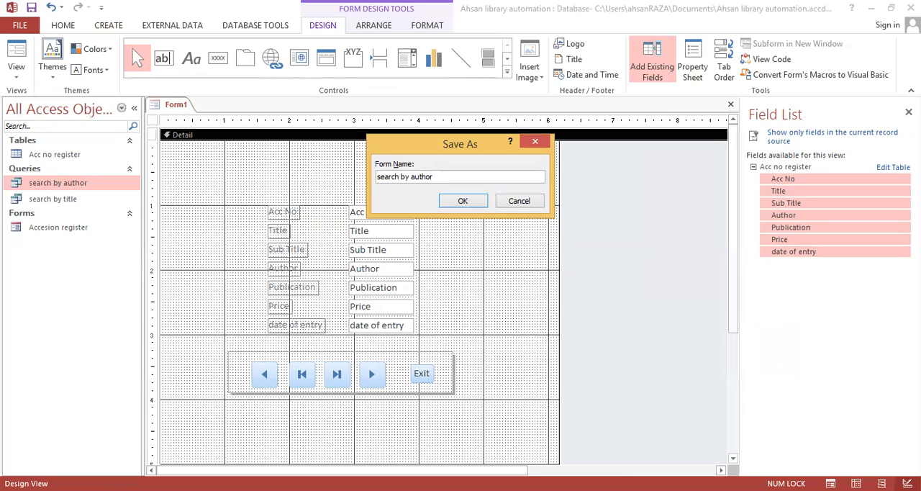
{"action": "key", "text": "Return"}
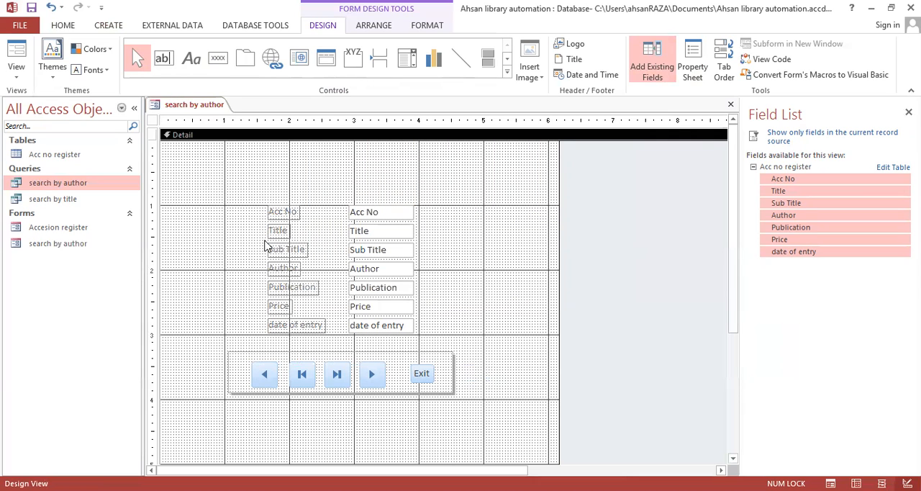
{"action": "key", "text": "ctrl+w"}
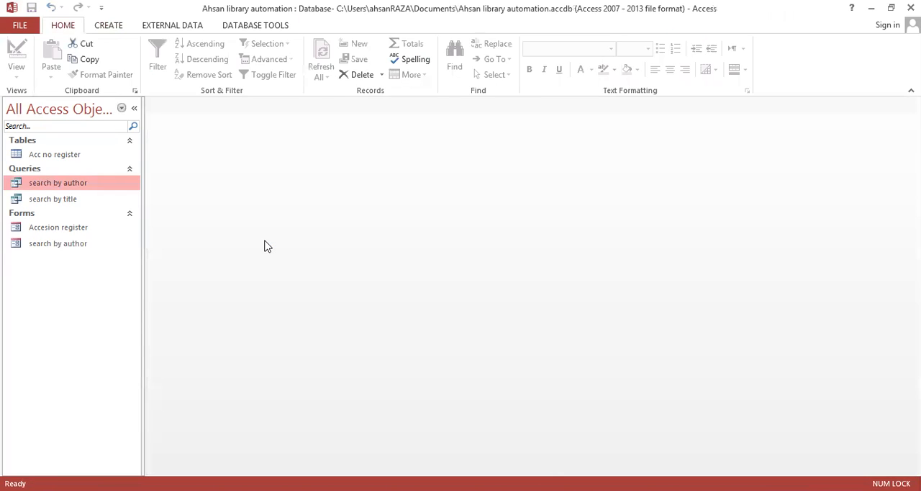
Step: Open the search by author form with an author's first name as the parameter and check the Author field of the record
{"action": "double_click", "coordinate": [68, 245]}
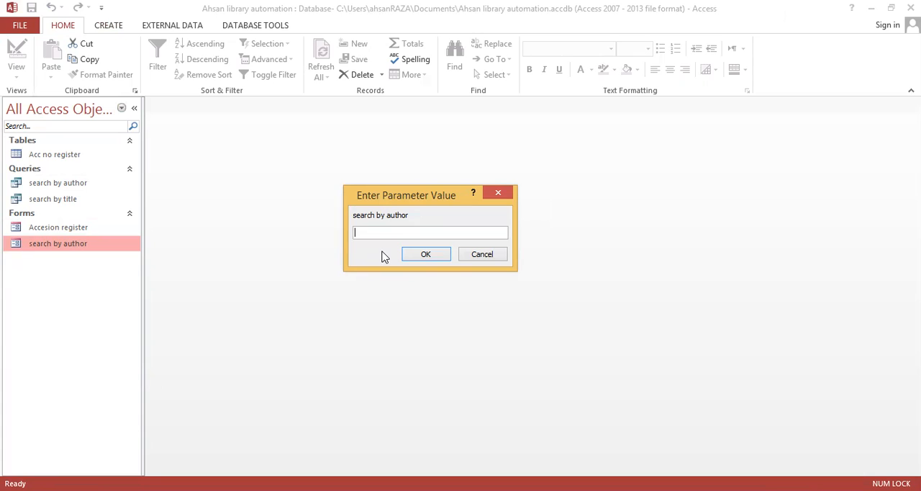
{"action": "type", "text": "John"}
{"action": "left_click_drag", "start_coordinate": [370, 196], "coordinate": [375, 151]}
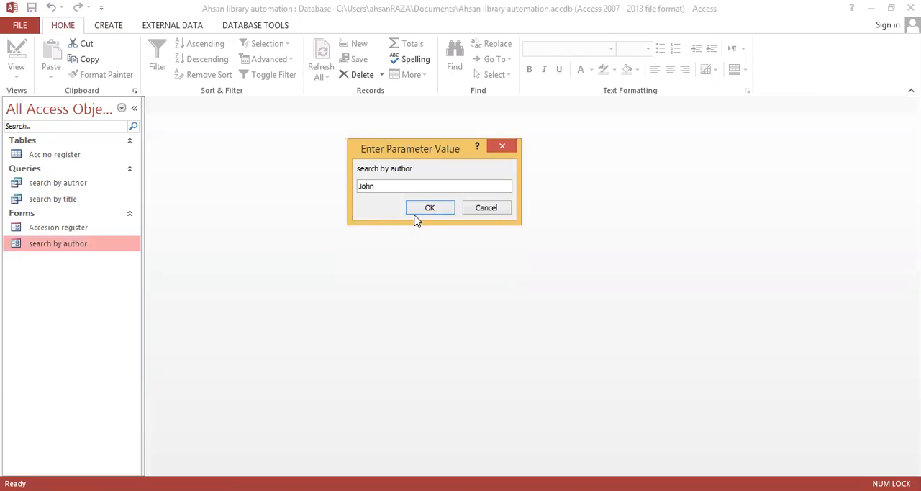
{"action": "left_click", "coordinate": [429, 208]}
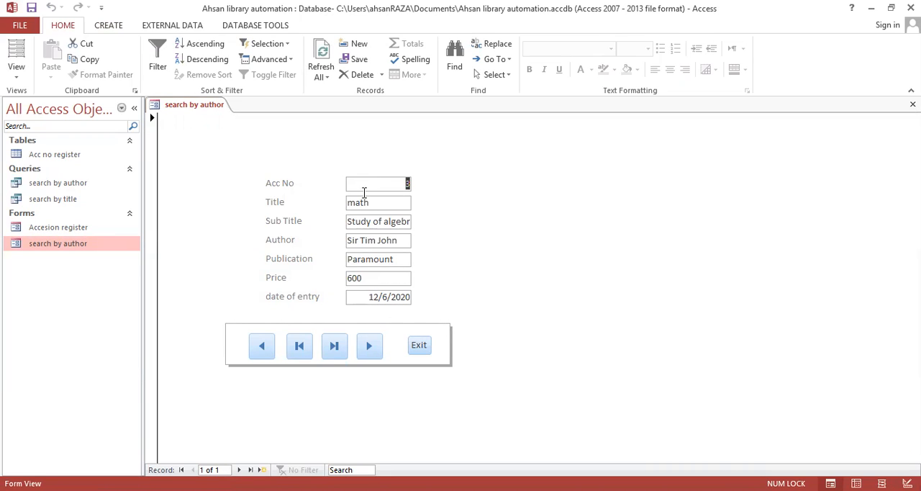
{"action": "left_click_drag", "start_coordinate": [401, 240], "coordinate": [376, 241]}
{"action": "left_click", "coordinate": [399, 239]}
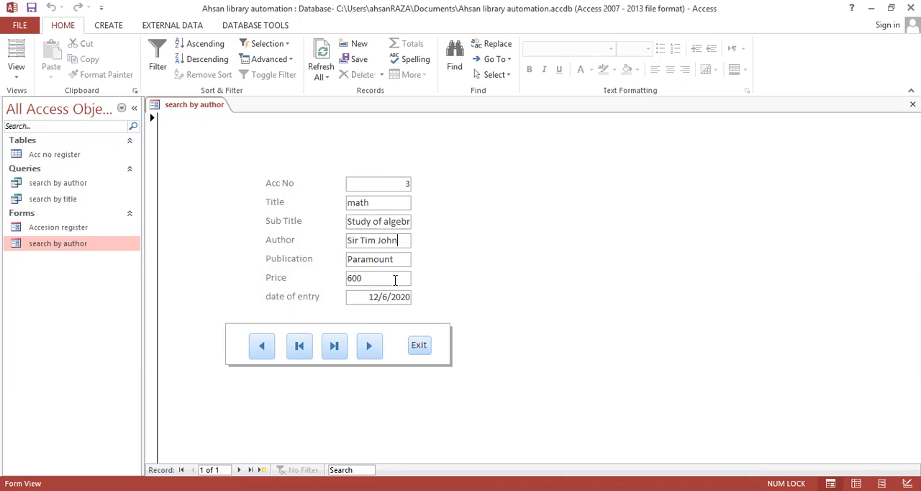
Step: Test the form's next-record and previous-record buttons
{"action": "left_click", "coordinate": [369, 347]}
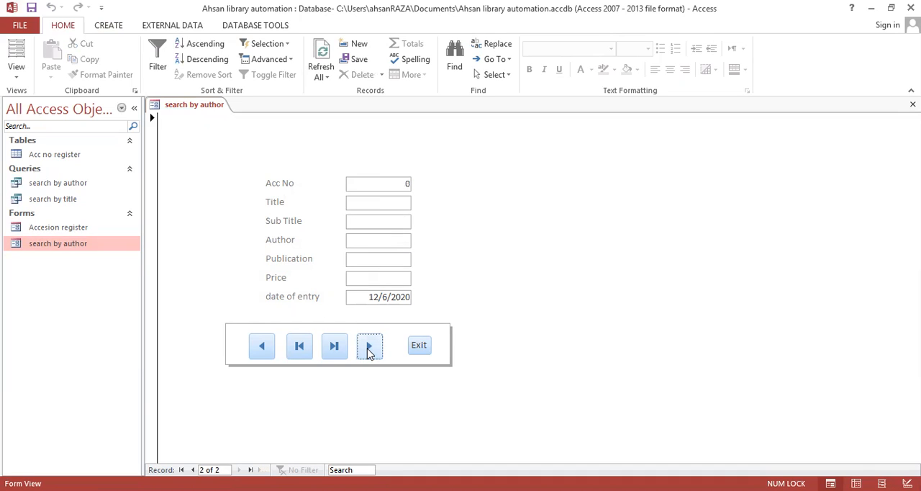
{"action": "left_click", "coordinate": [262, 350]}
{"action": "left_click", "coordinate": [261, 347]}
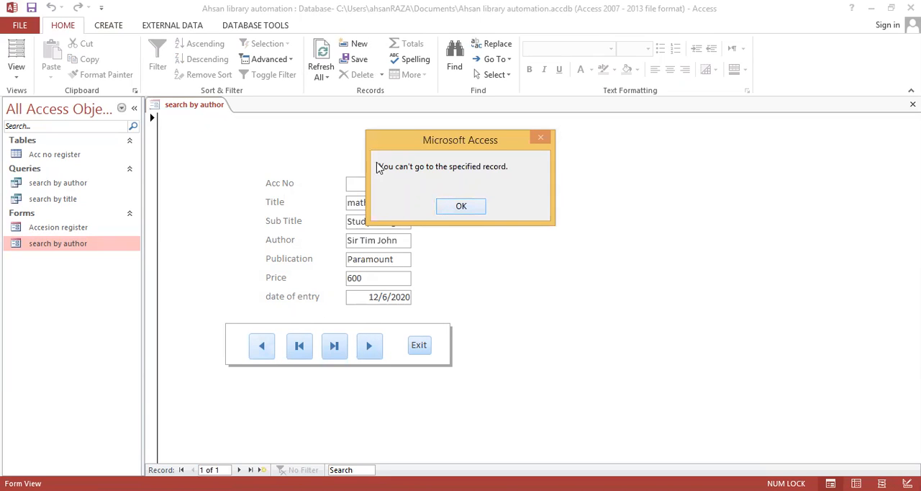
{"action": "left_click", "coordinate": [466, 210]}
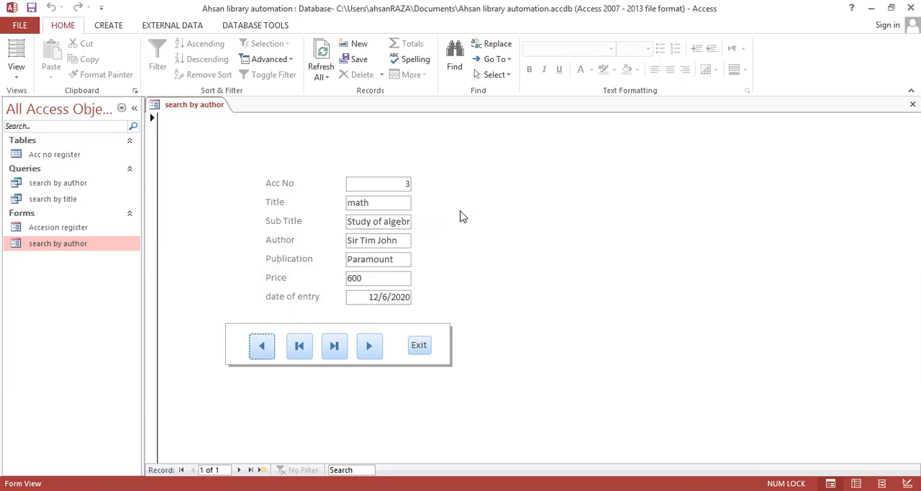
Step: Recheck the name in the Author field and close the form with its Exit button
{"action": "left_click_drag", "start_coordinate": [399, 240], "coordinate": [369, 242]}
{"action": "left_click", "coordinate": [380, 261]}
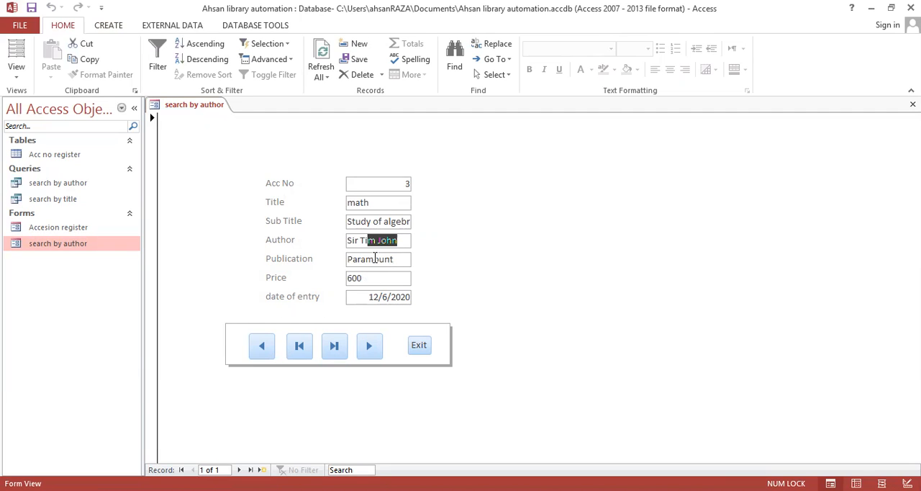
{"action": "left_click", "coordinate": [375, 257]}
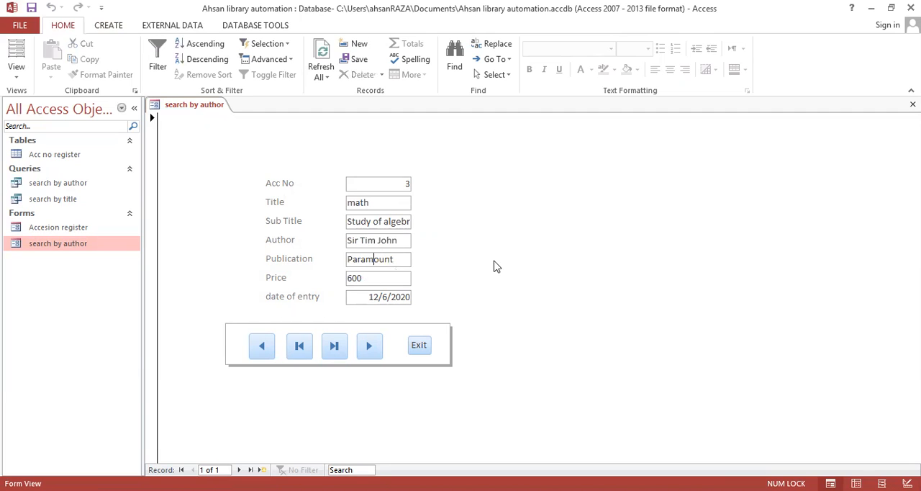
{"action": "left_click", "coordinate": [421, 346]}
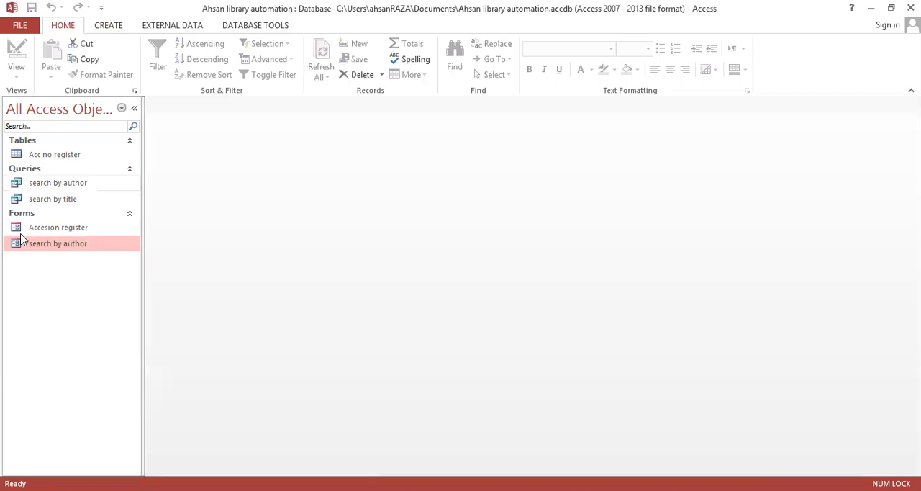
Step: Reopen the search by author form with a different author's name, check the Author field, and exit the form
{"action": "double_click", "coordinate": [62, 244]}
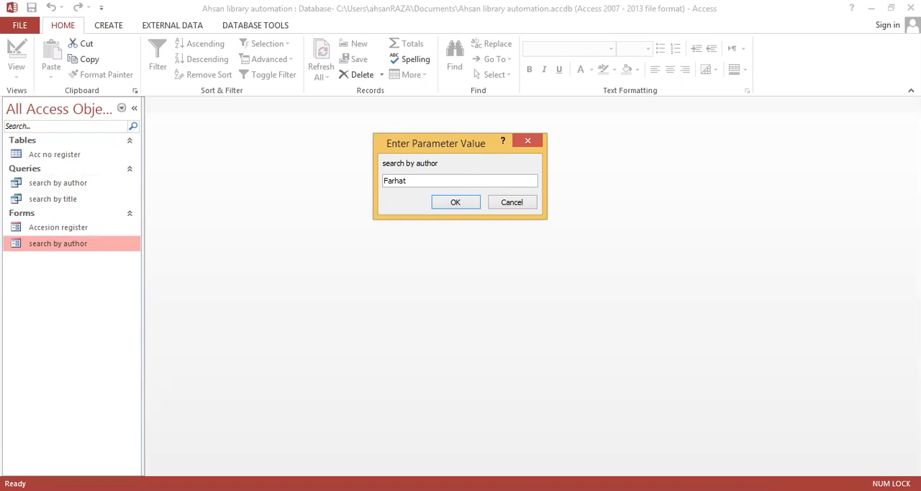
{"action": "left_click", "coordinate": [455, 202]}
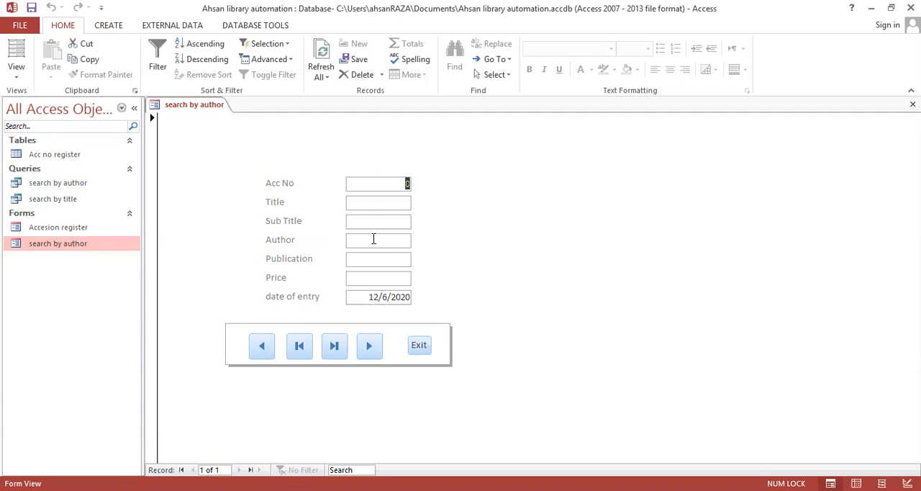
{"action": "left_click", "coordinate": [372, 240]}
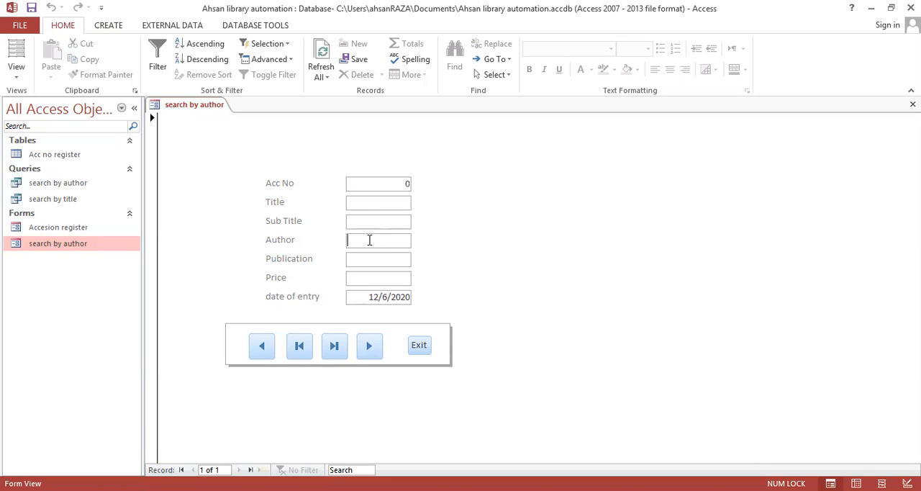
{"action": "left_click", "coordinate": [420, 347]}
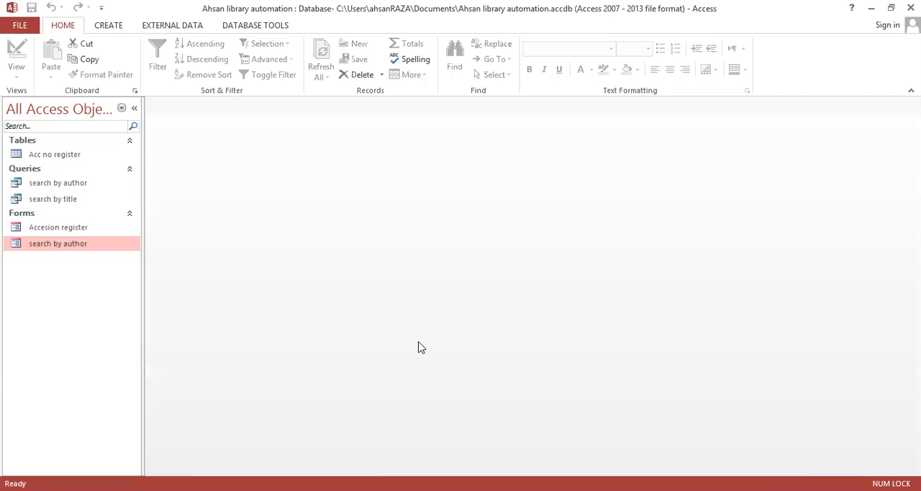